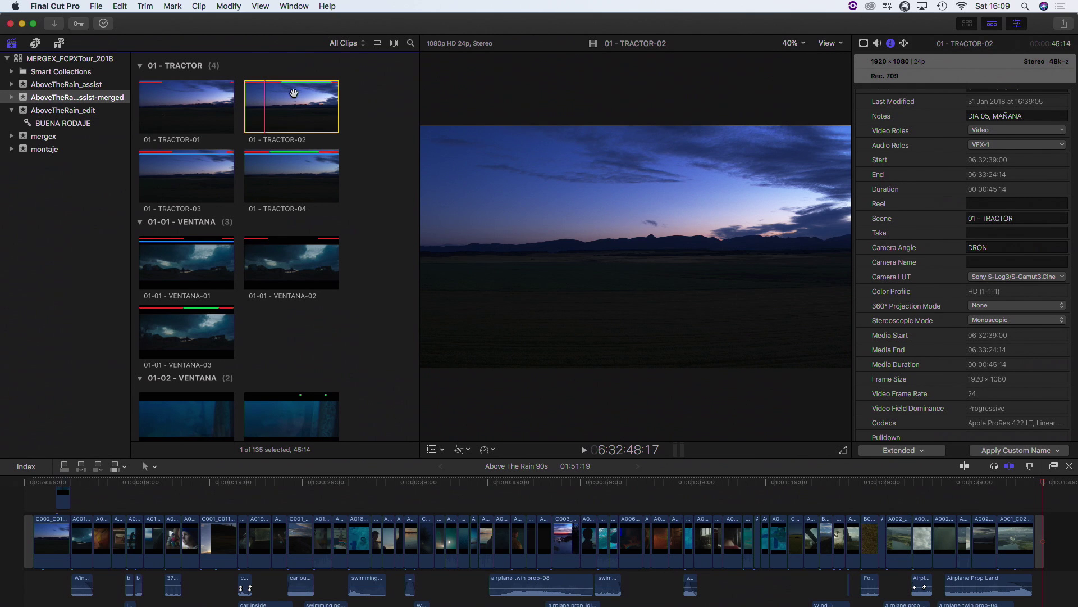
Expand the AboveTheRain events and review the clips in the director keyword collection of AboveTheRain_assist
{"action": "left_click", "coordinate": [303, 165]}
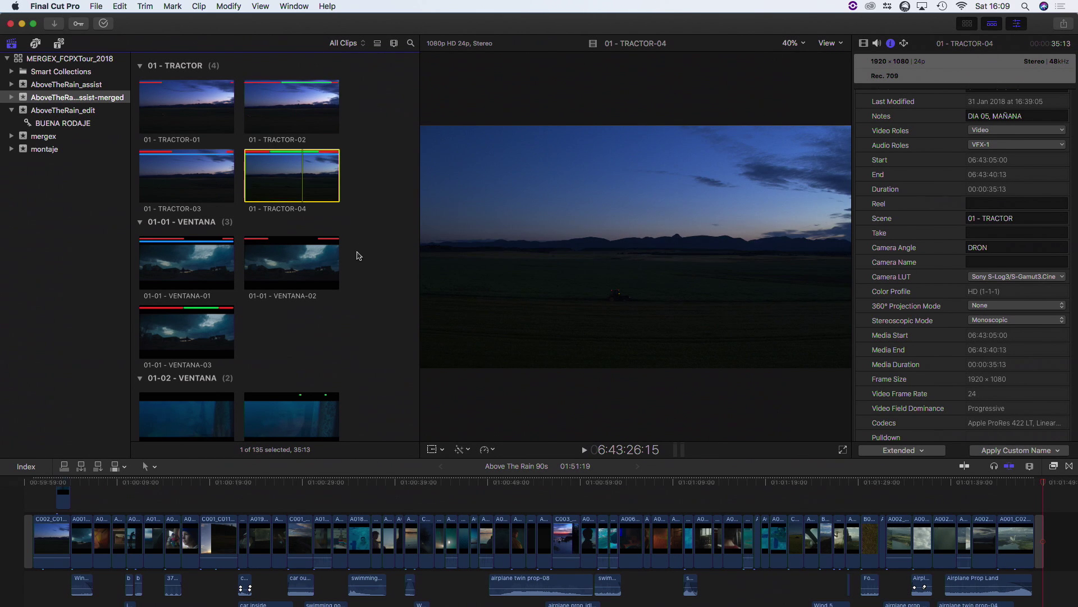
{"action": "left_click", "coordinate": [12, 99]}
{"action": "left_click", "coordinate": [44, 111]}
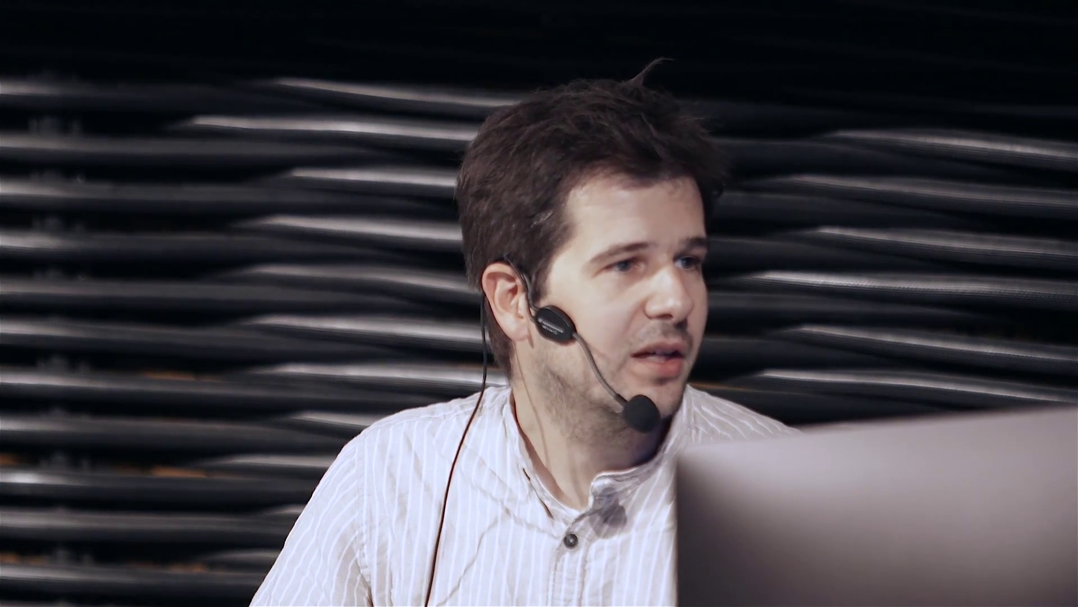
{"action": "left_click", "coordinate": [11, 84]}
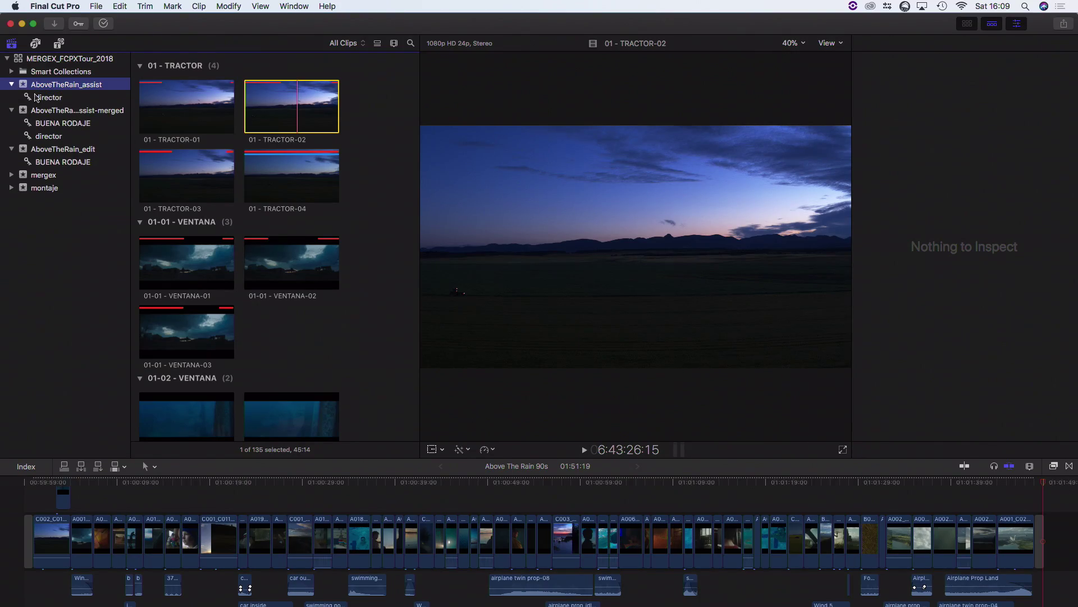
{"action": "left_click", "coordinate": [36, 97]}
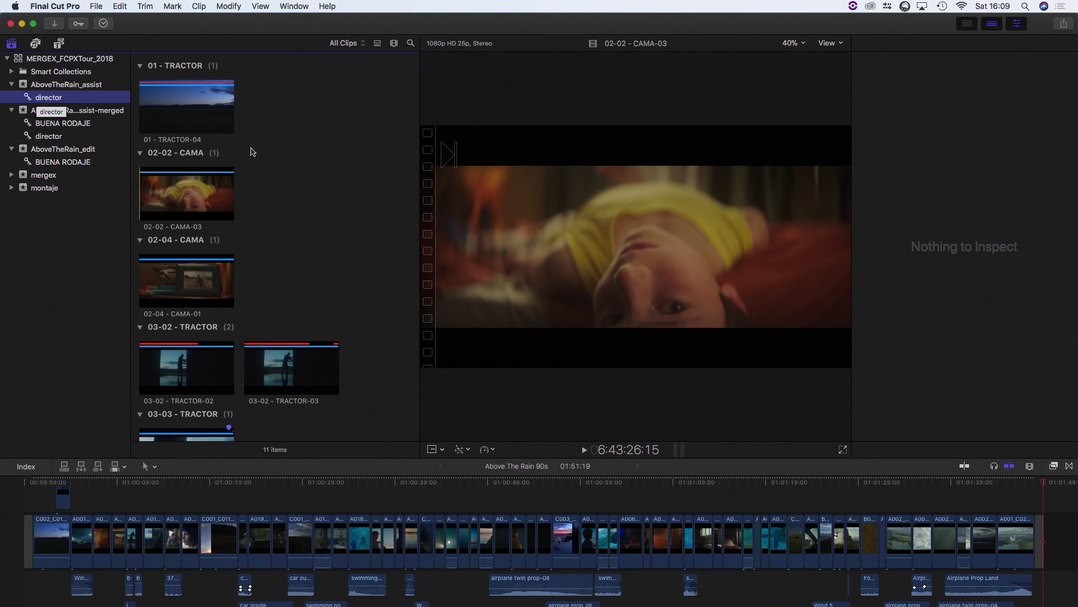
{"action": "scroll", "coordinate": [301, 175], "scroll_direction": "down", "scroll_amount": 2}
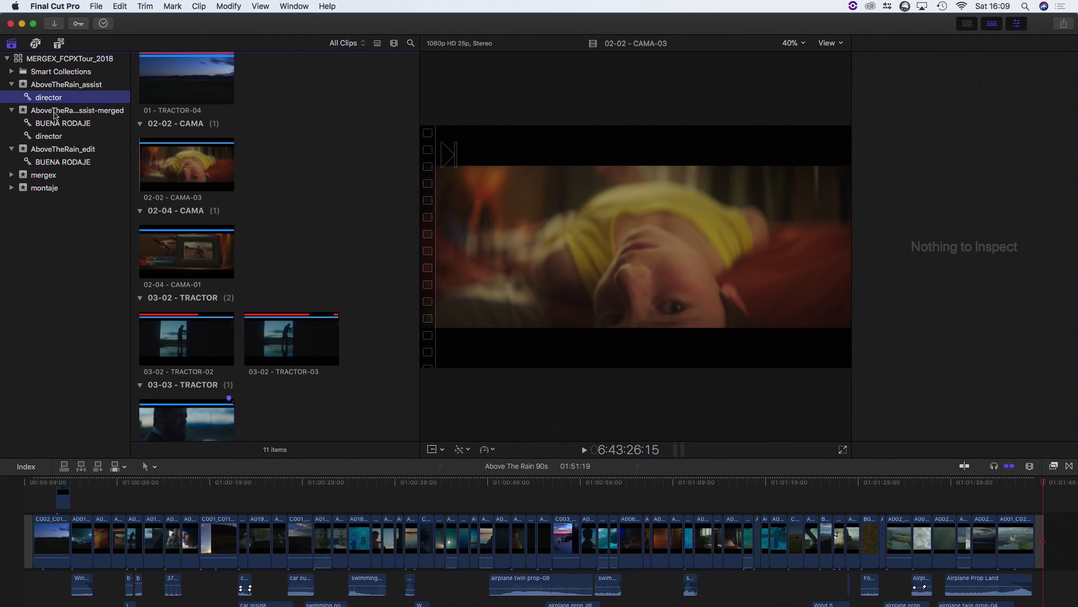
Review the clips in the director keyword collection of the AboveTheRain_assist-merged event
{"action": "left_click", "coordinate": [54, 115]}
{"action": "left_click", "coordinate": [51, 136]}
{"action": "scroll", "coordinate": [347, 175], "scroll_direction": "down", "scroll_amount": 1}
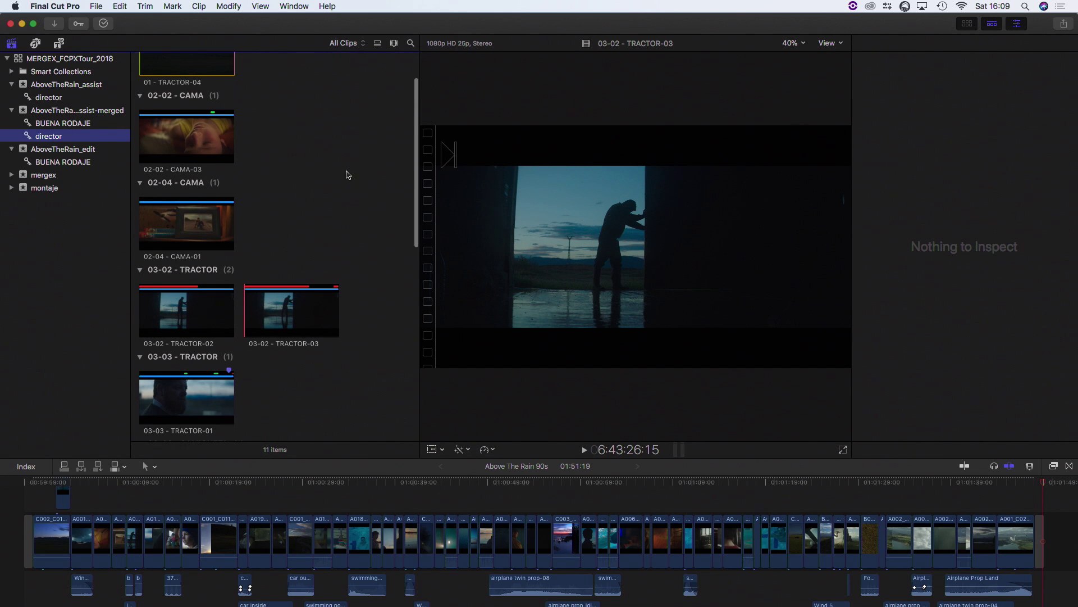
{"action": "scroll", "coordinate": [347, 175], "scroll_direction": "down", "scroll_amount": 8}
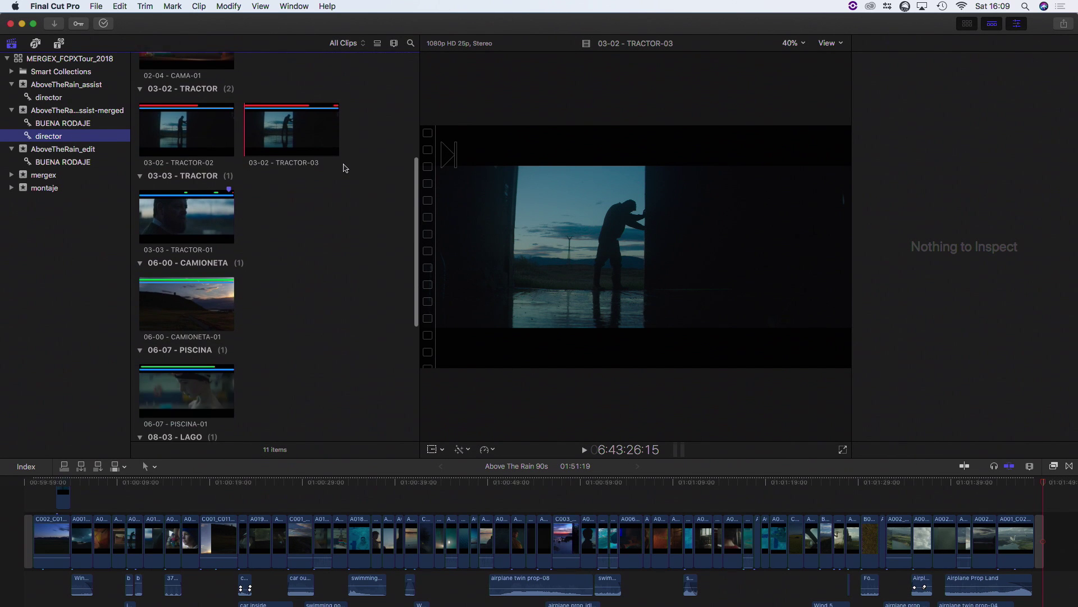
Compare the range markings on 01 - TRACTOR-04 and neighbouring clips between the merged event and AboveTheRain_assist
{"action": "left_click", "coordinate": [77, 112]}
{"action": "scroll", "coordinate": [351, 191], "scroll_direction": "up", "scroll_amount": 10}
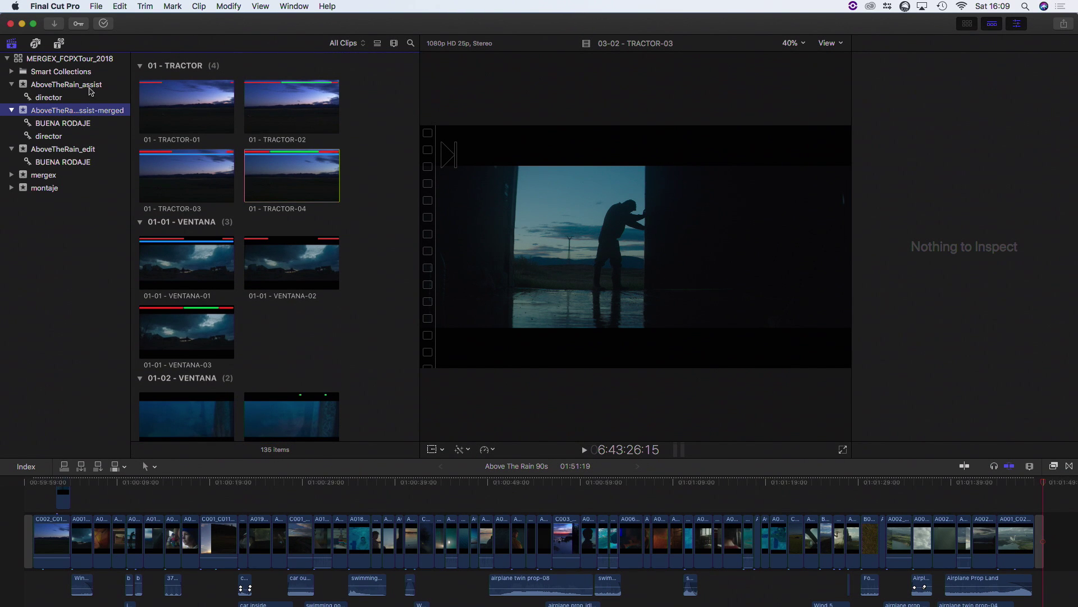
{"action": "left_click", "coordinate": [89, 87]}
{"action": "left_click", "coordinate": [275, 164]}
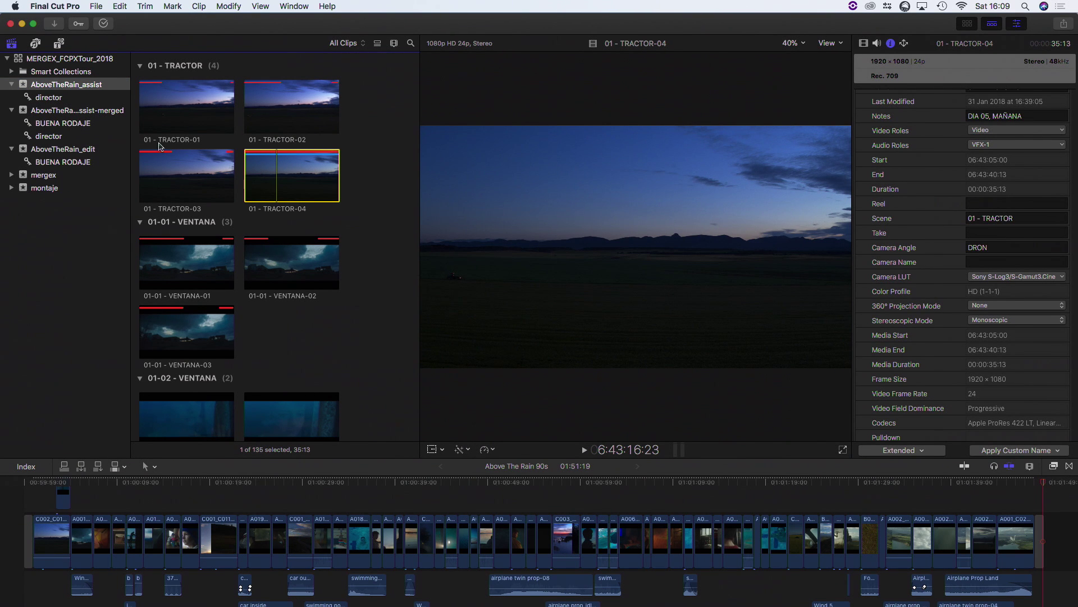
{"action": "left_click", "coordinate": [90, 116]}
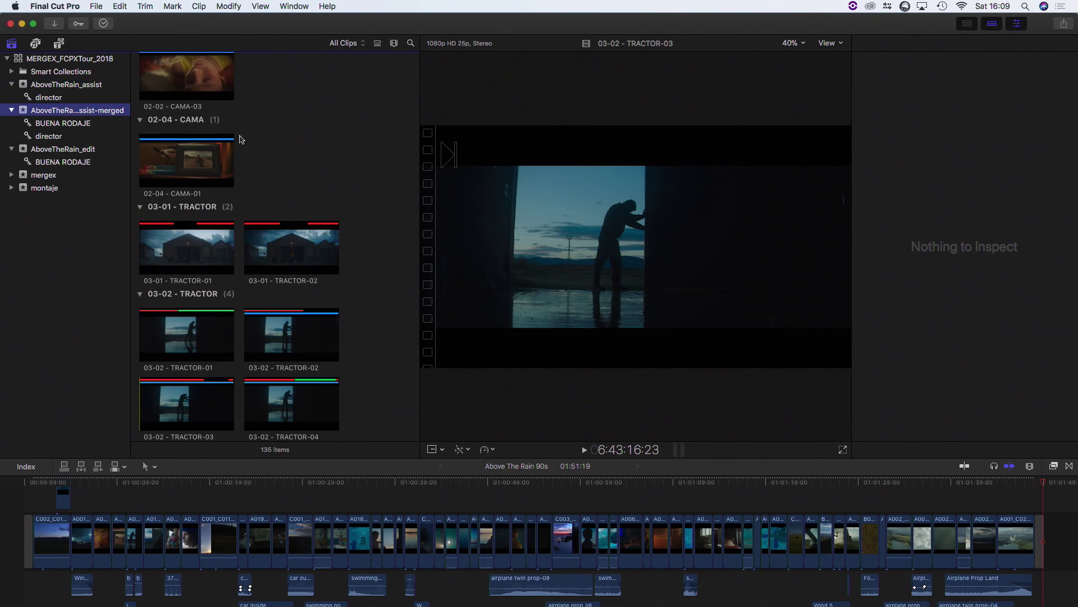
{"action": "scroll", "coordinate": [285, 176], "scroll_direction": "down", "scroll_amount": 1}
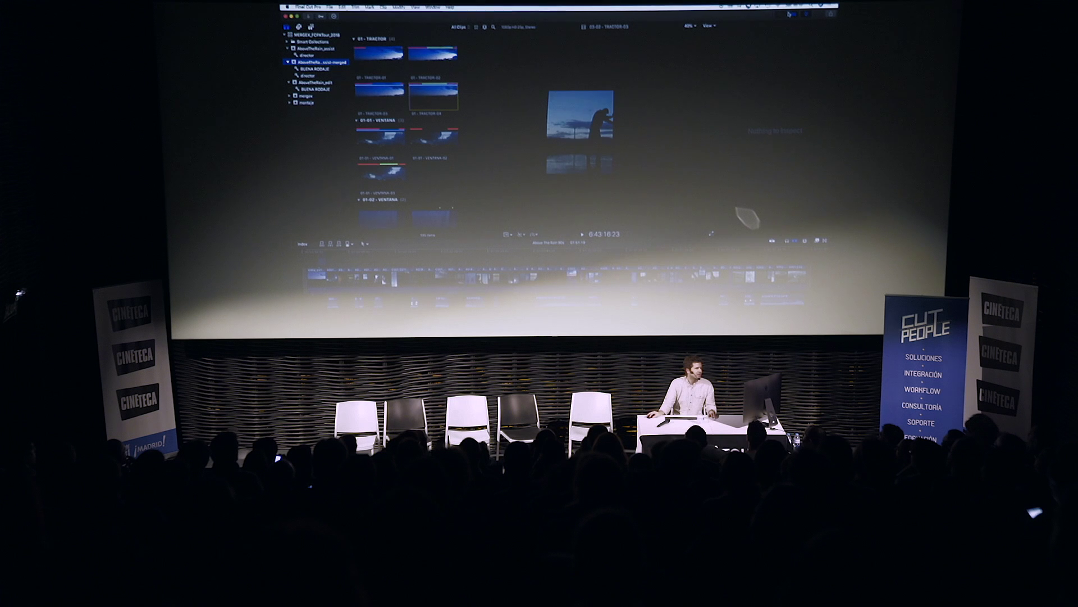
Hide the timeline and move the Above The Rain 90s project from the montaje event into AboveTheRain_edit
{"action": "key", "text": "ctrl+super+2"}
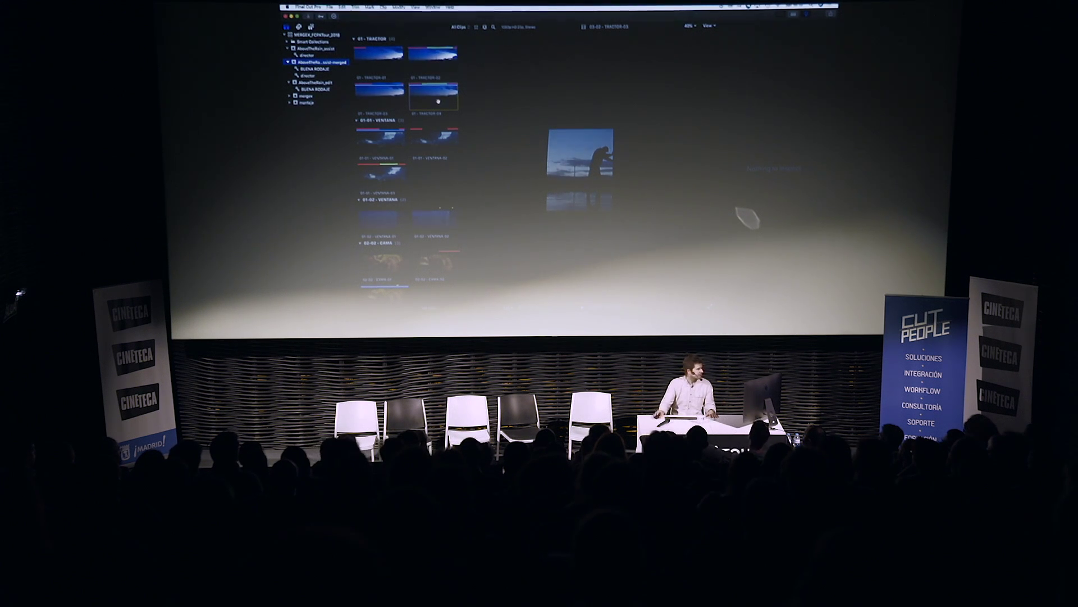
{"action": "left_click", "coordinate": [330, 83]}
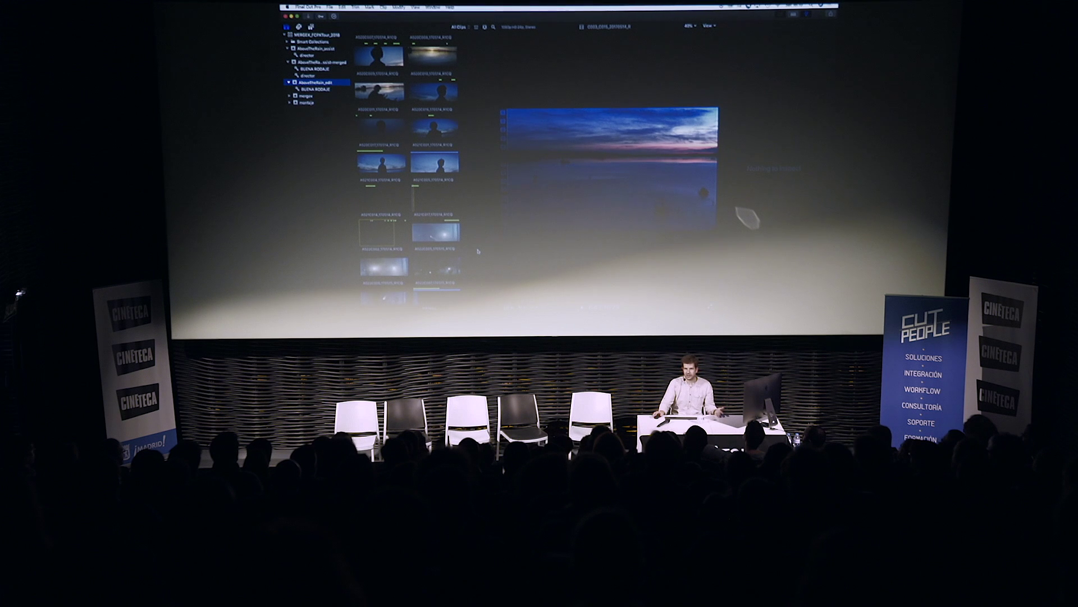
{"action": "left_click", "coordinate": [295, 104]}
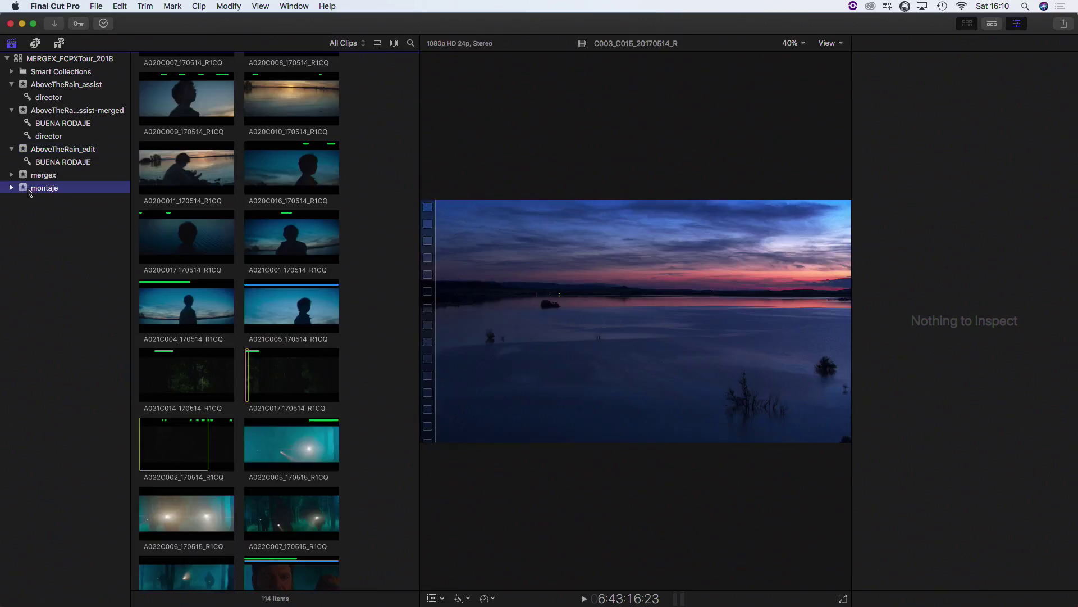
{"action": "left_click_drag", "start_coordinate": [180, 91], "coordinate": [93, 148]}
{"action": "left_click", "coordinate": [85, 148]}
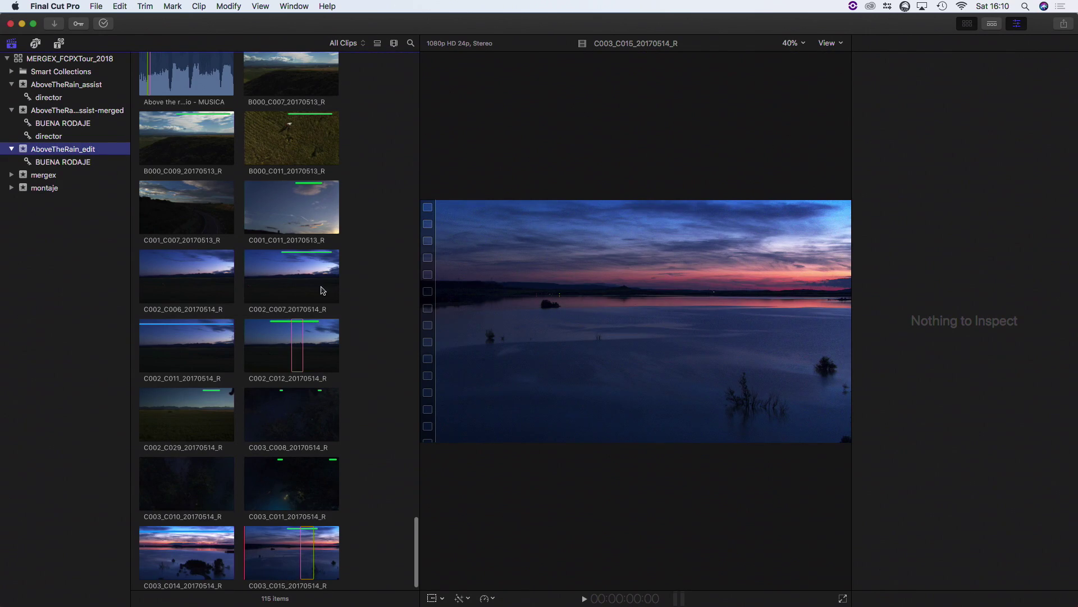
Open the Above The Rain 90s project from AboveTheRain_edit and enlarge the timeline area
{"action": "left_click_drag", "start_coordinate": [416, 520], "coordinate": [416, 73]}
{"action": "double_click", "coordinate": [172, 102]}
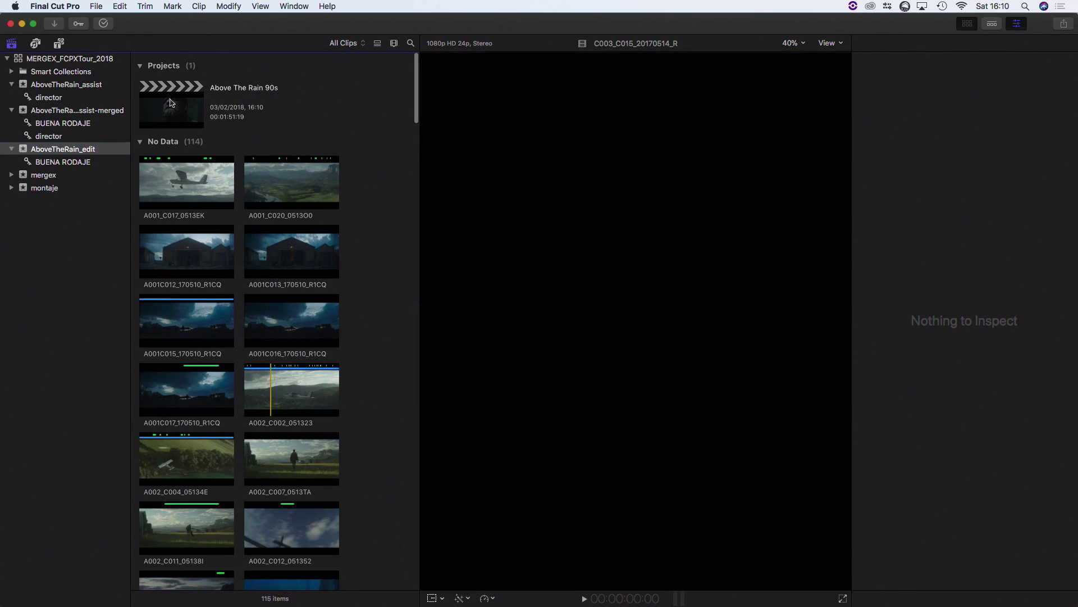
{"action": "left_click_drag", "start_coordinate": [156, 458], "coordinate": [143, 305]}
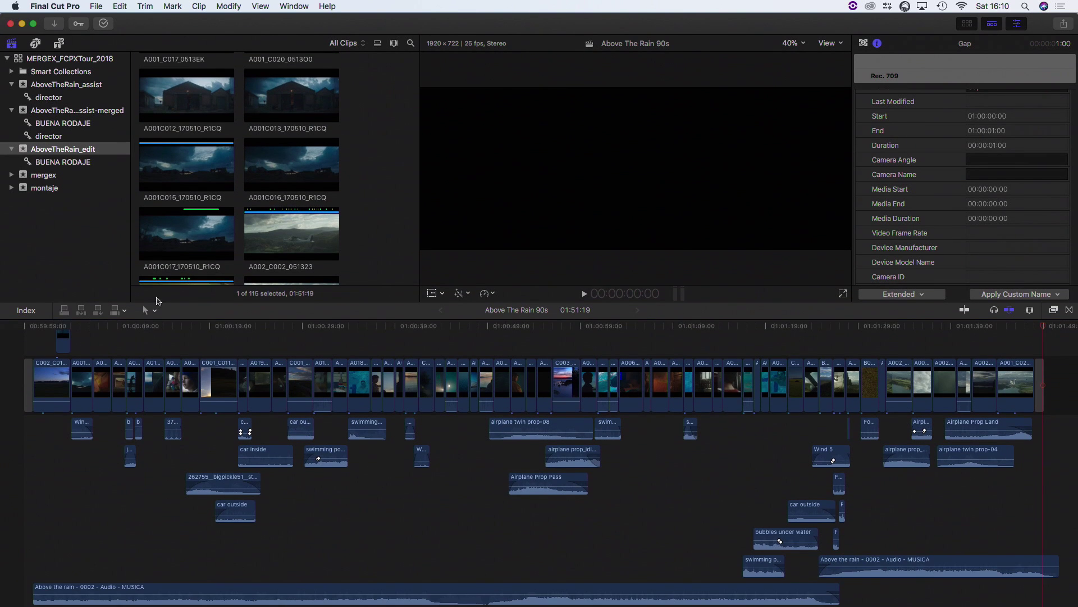
{"action": "scroll", "coordinate": [34, 346], "scroll_direction": "up", "scroll_amount": 3}
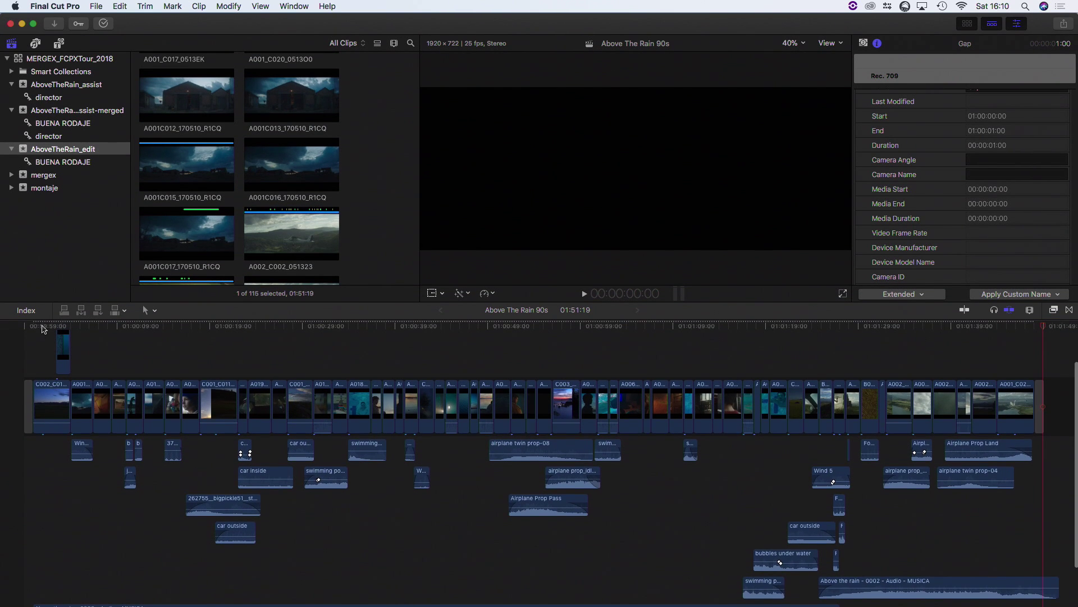
Magnify the timeline clips and play the opening of the project from its starting gap
{"action": "left_click", "coordinate": [42, 328]}
{"action": "left_click", "coordinate": [1030, 309]}
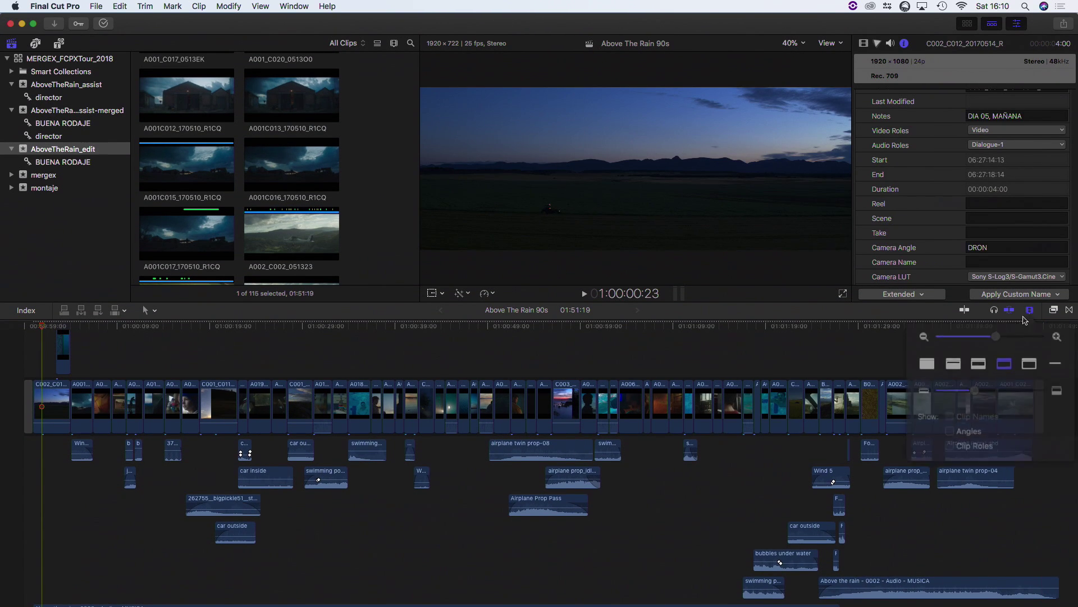
{"action": "left_click_drag", "start_coordinate": [998, 335], "coordinate": [1017, 336]}
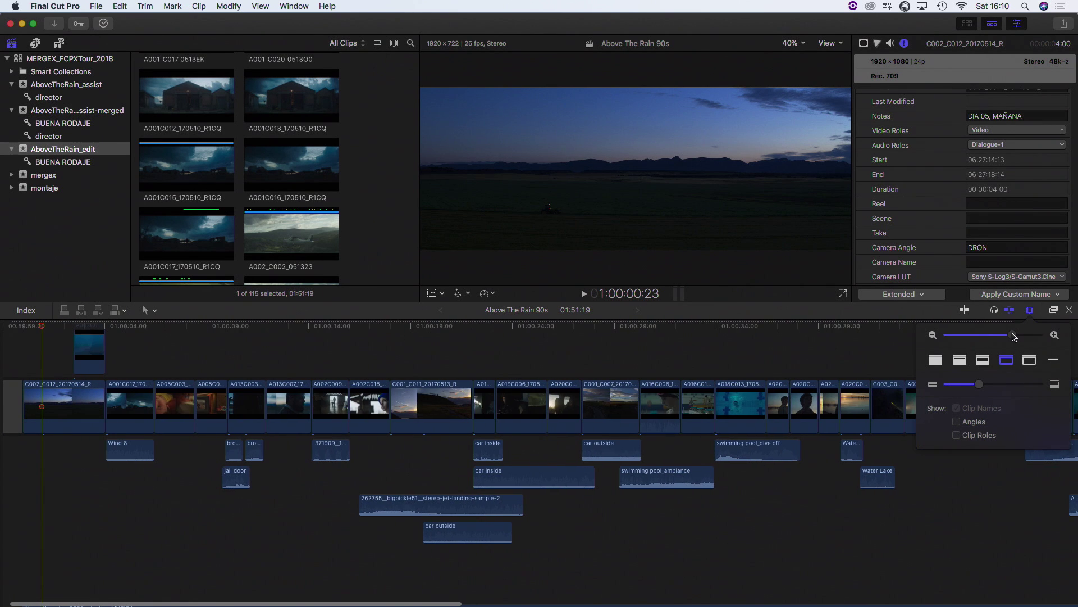
{"action": "left_click", "coordinate": [430, 393]}
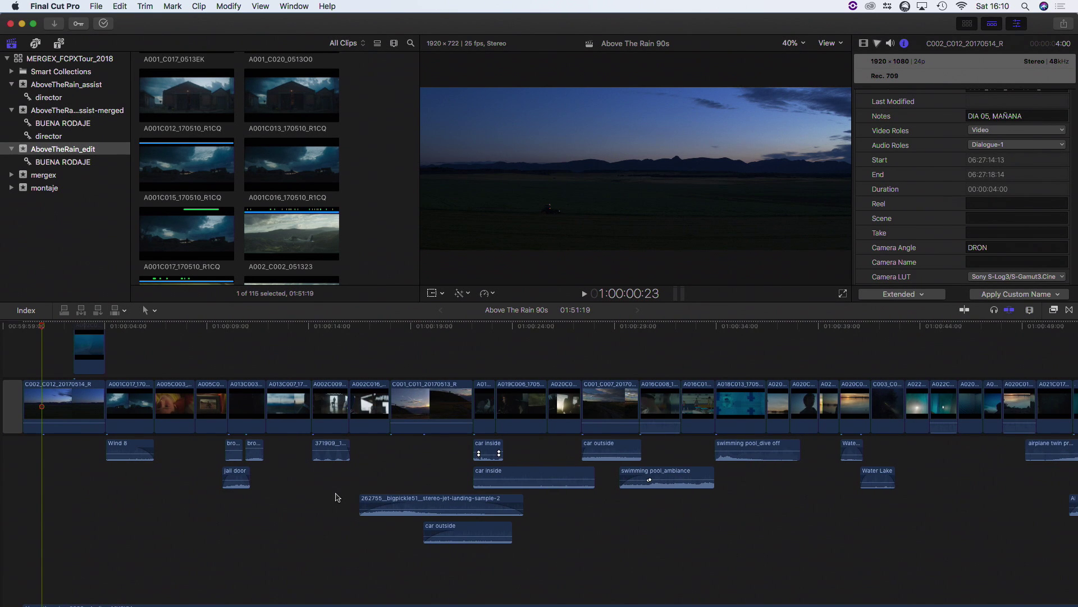
{"action": "scroll", "coordinate": [336, 497], "scroll_direction": "down", "scroll_amount": 3}
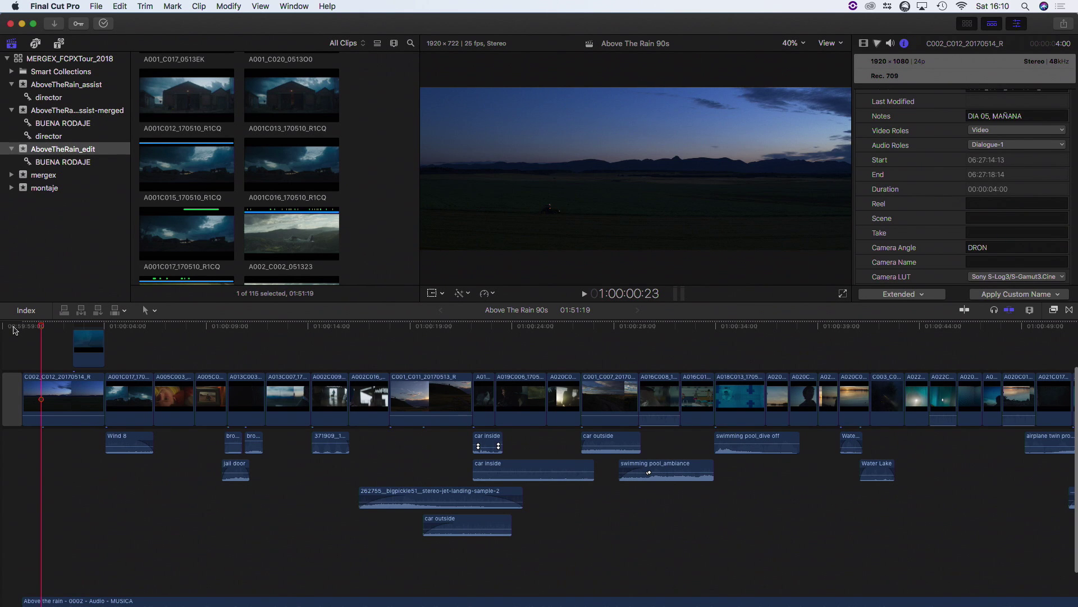
{"action": "left_click", "coordinate": [13, 330]}
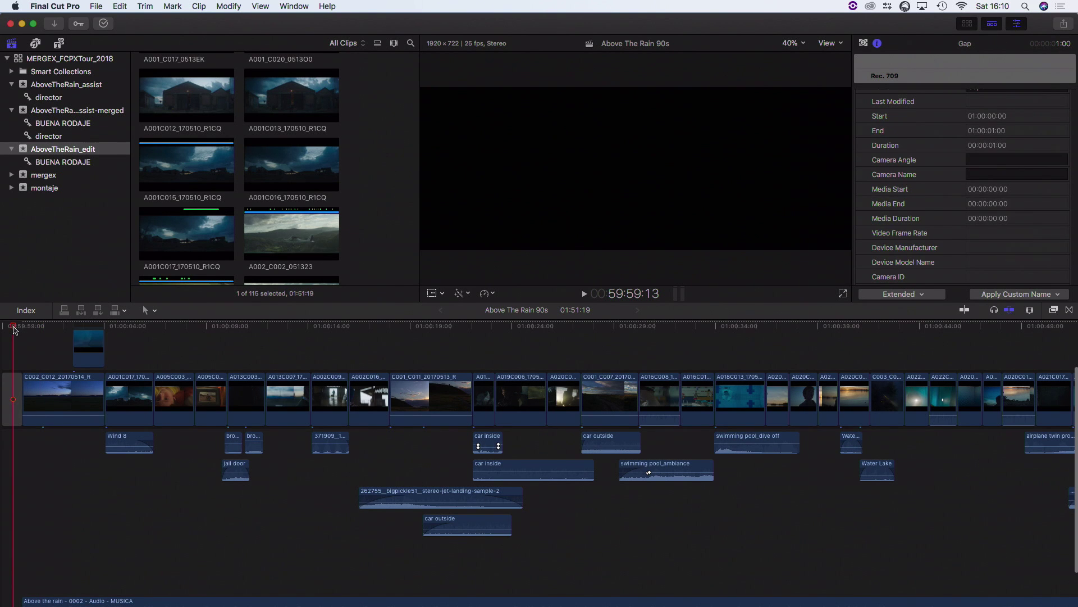
{"action": "key", "text": "space"}
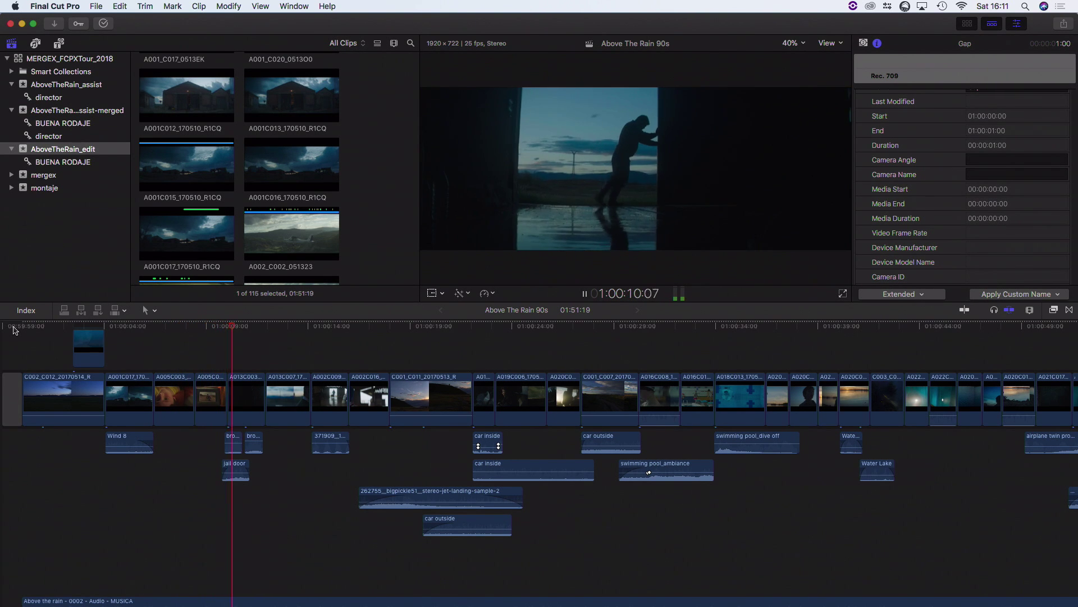
{"action": "key", "text": "space"}
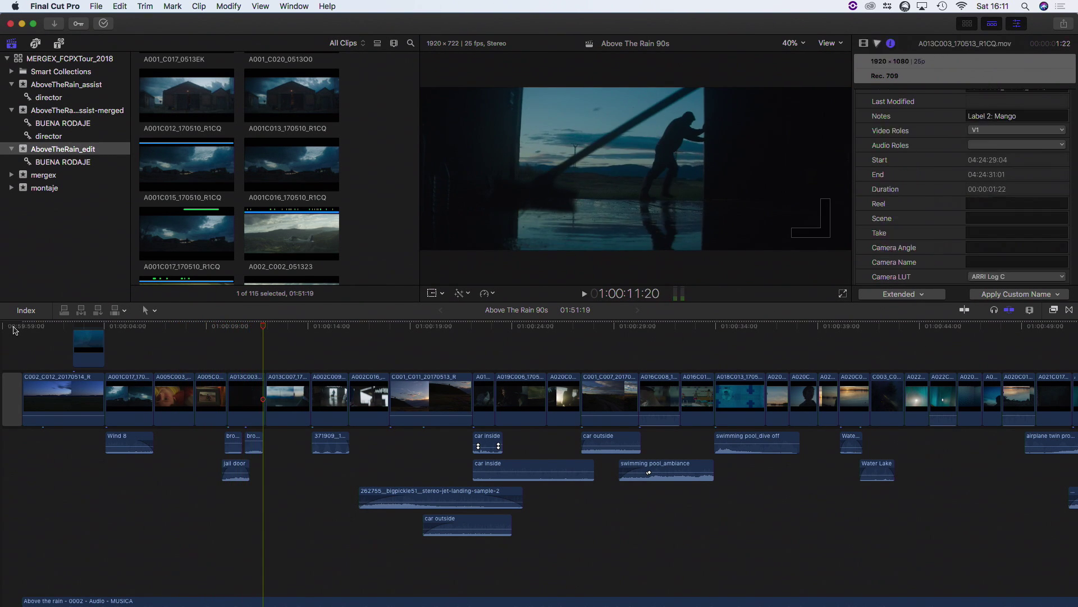
Compare the two adjacent A005 clips with and without their Color Wheels 1 correction
{"action": "left_click", "coordinate": [189, 325]}
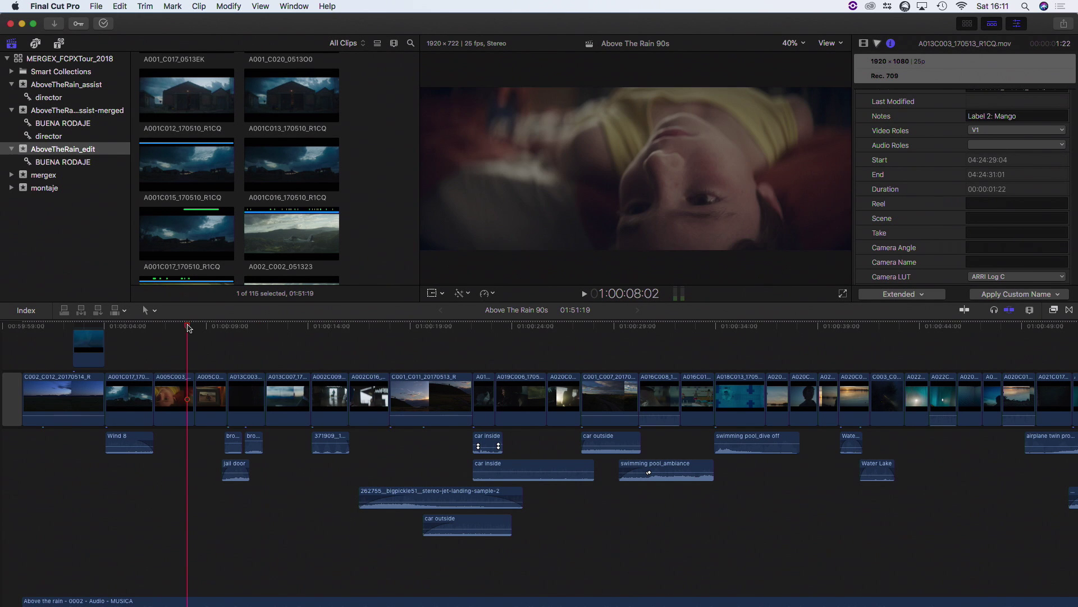
{"action": "scroll", "coordinate": [184, 359], "scroll_direction": "up", "scroll_amount": 1}
{"action": "left_click_drag", "start_coordinate": [181, 364], "coordinate": [209, 398]}
{"action": "left_click", "coordinate": [865, 45]}
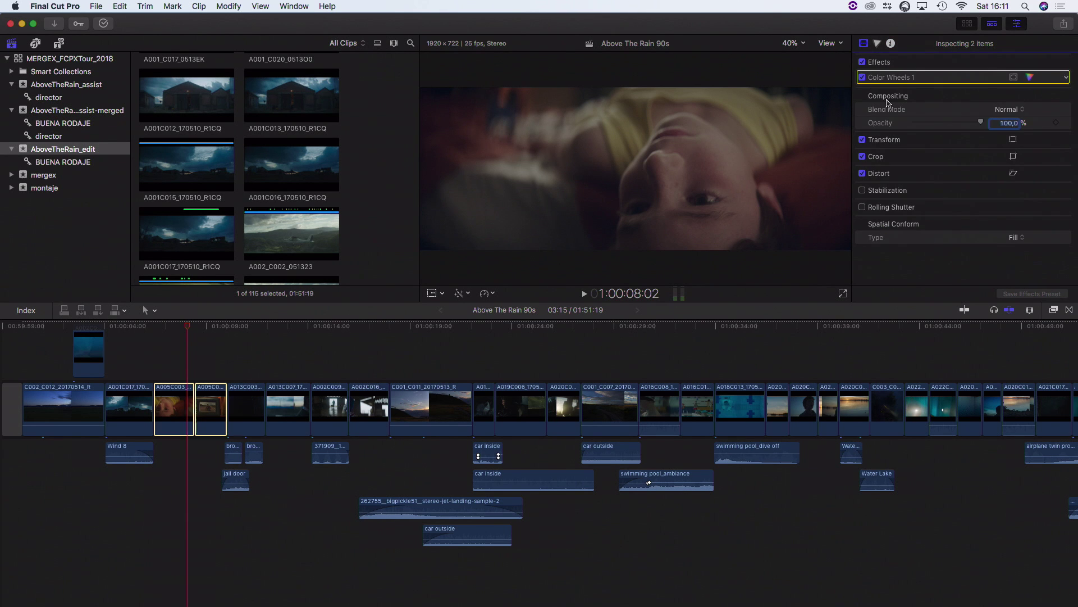
{"action": "left_click", "coordinate": [863, 79]}
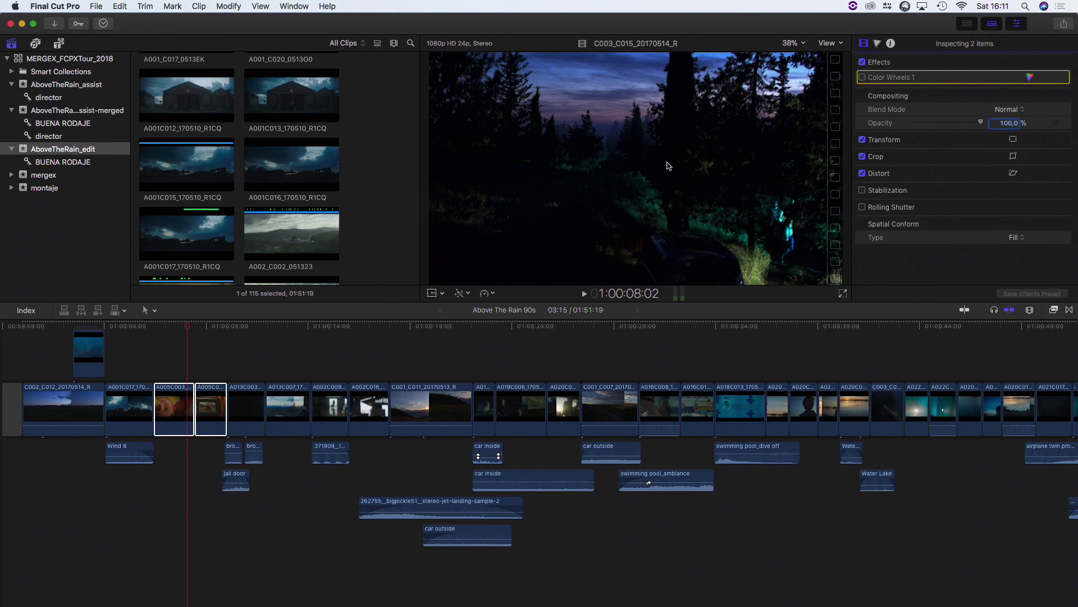
{"action": "scroll", "coordinate": [309, 273], "scroll_direction": "down", "scroll_amount": 10}
{"action": "left_click", "coordinate": [173, 327]}
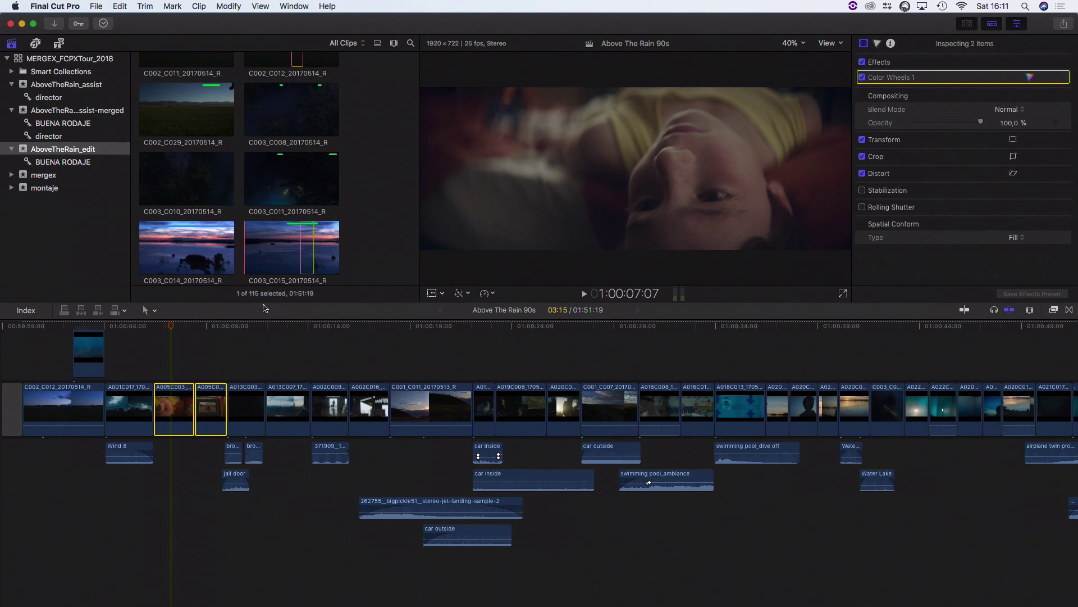
Retime the A013C003 clip to 119% speed, shortening it in the timeline
{"action": "left_click", "coordinate": [244, 326]}
{"action": "left_click", "coordinate": [244, 406]}
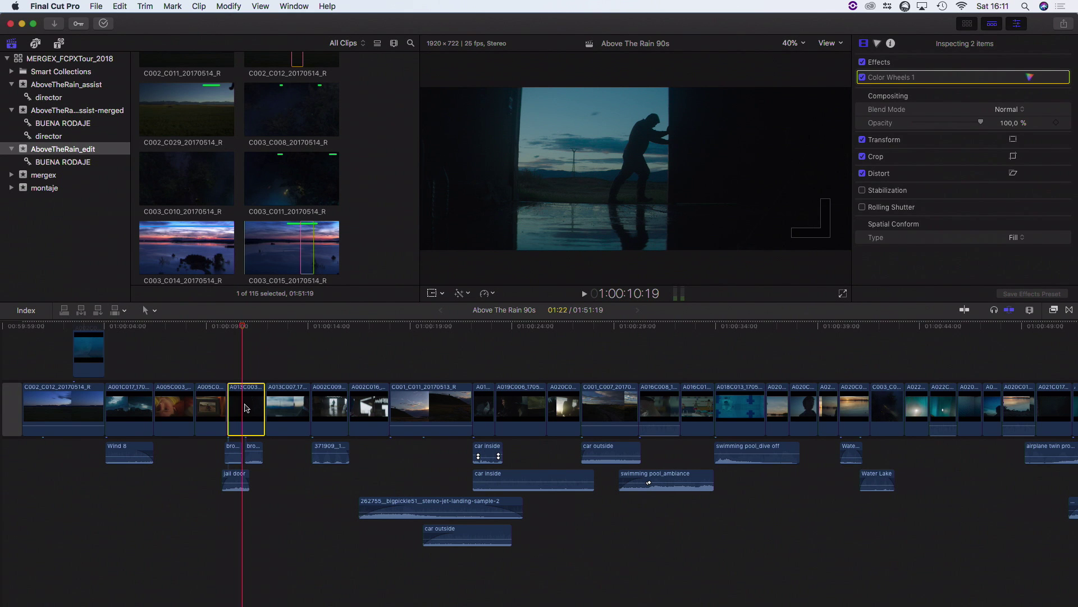
{"action": "key", "text": "super+r"}
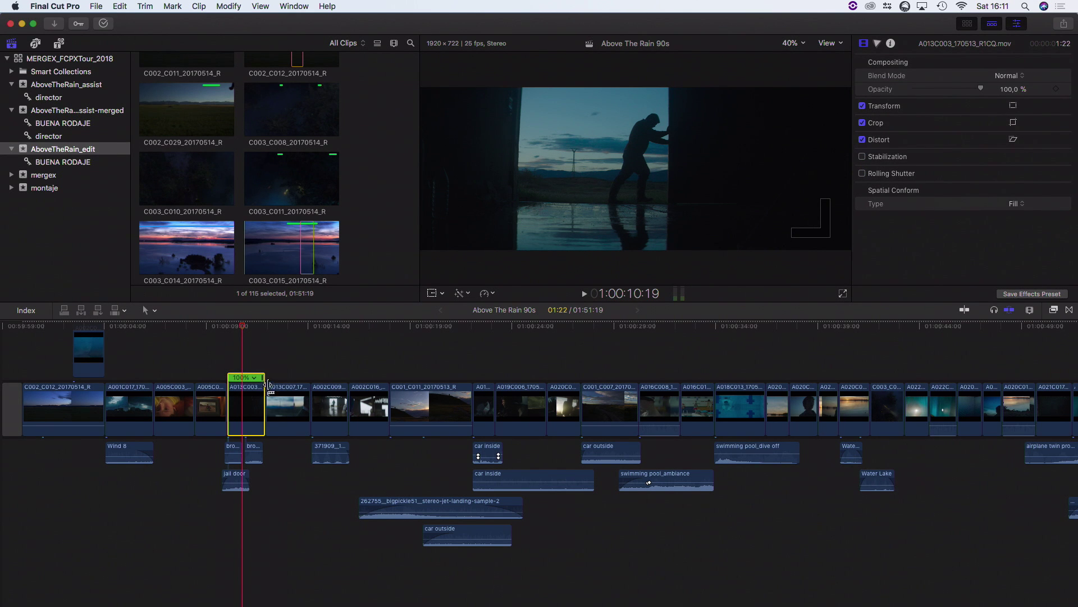
{"action": "left_click_drag", "start_coordinate": [264, 383], "coordinate": [255, 381]}
{"action": "left_click", "coordinate": [251, 368]}
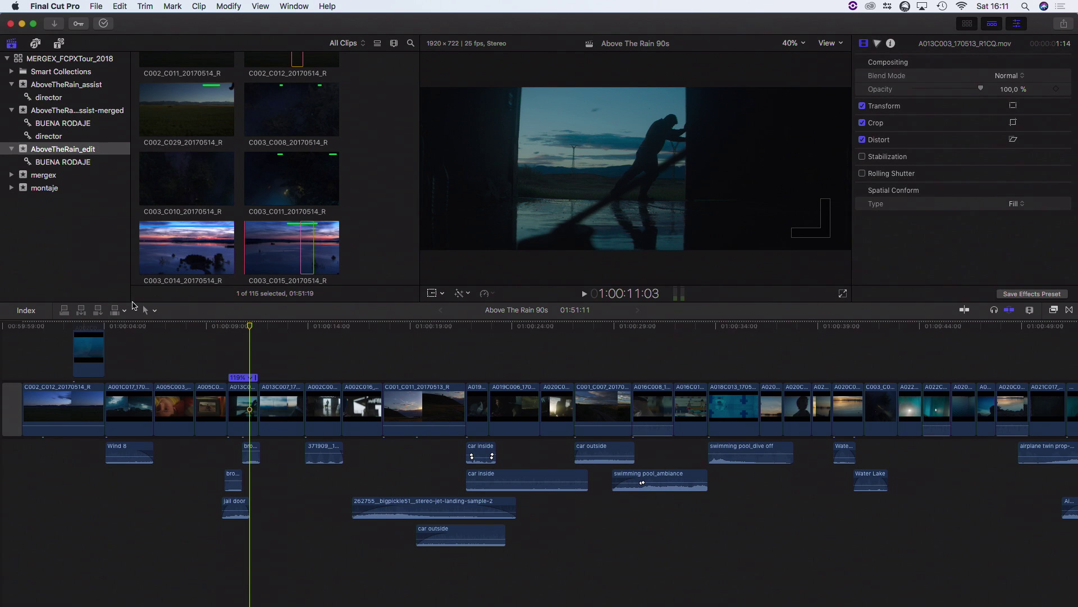
Switch to MergeX, load the AboveTheRain_edit event as the first source and merge it with AboveTheRain_assist
{"action": "key", "text": "super+Tab"}
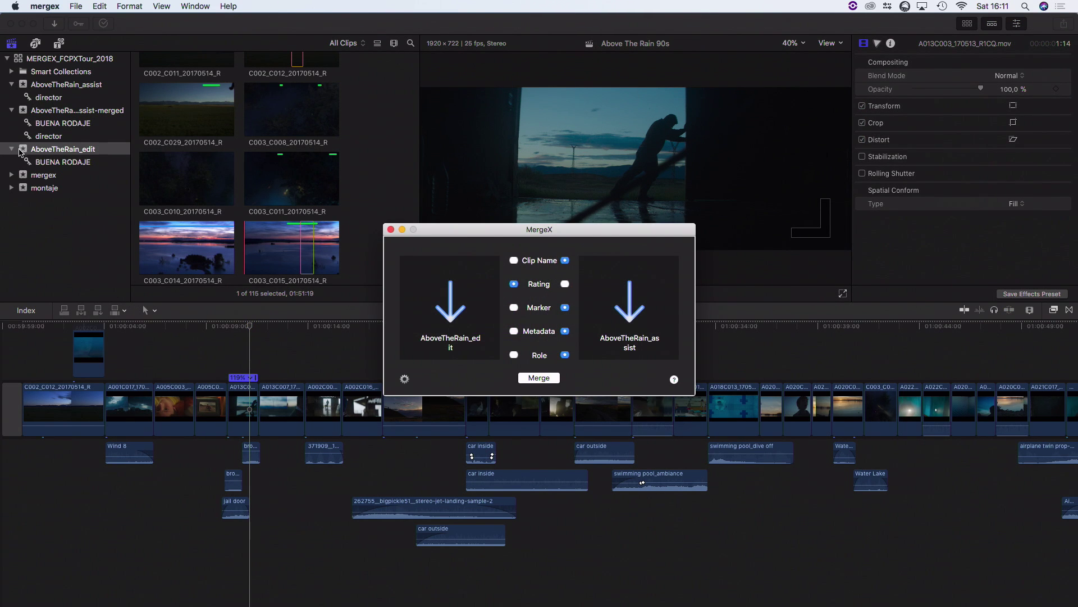
{"action": "left_click_drag", "start_coordinate": [23, 150], "coordinate": [433, 321]}
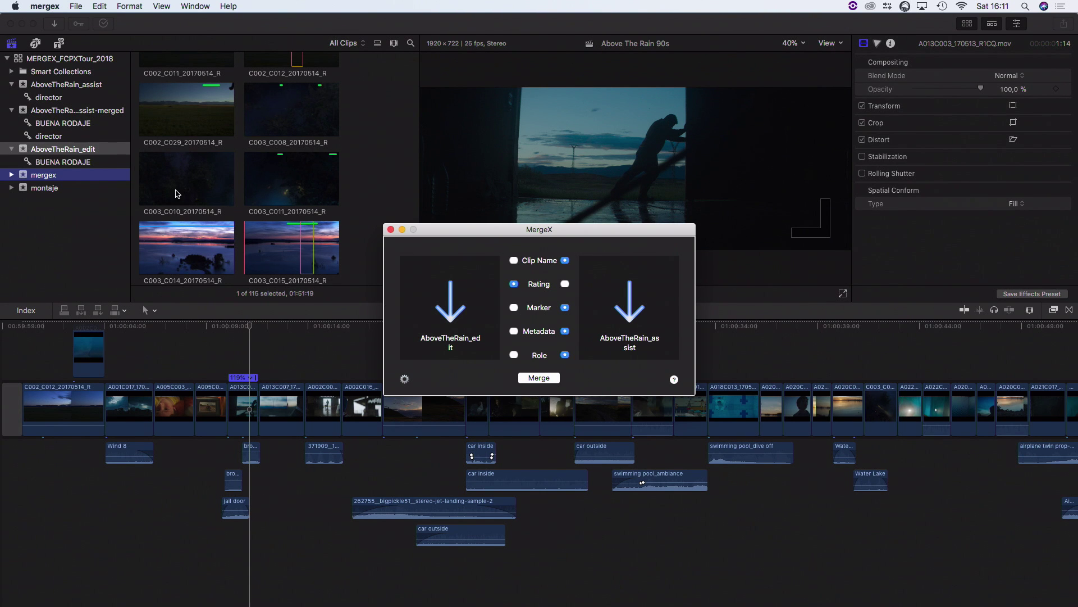
{"action": "left_click", "coordinate": [538, 378]}
{"action": "left_click", "coordinate": [712, 349]}
{"action": "left_click", "coordinate": [618, 177]}
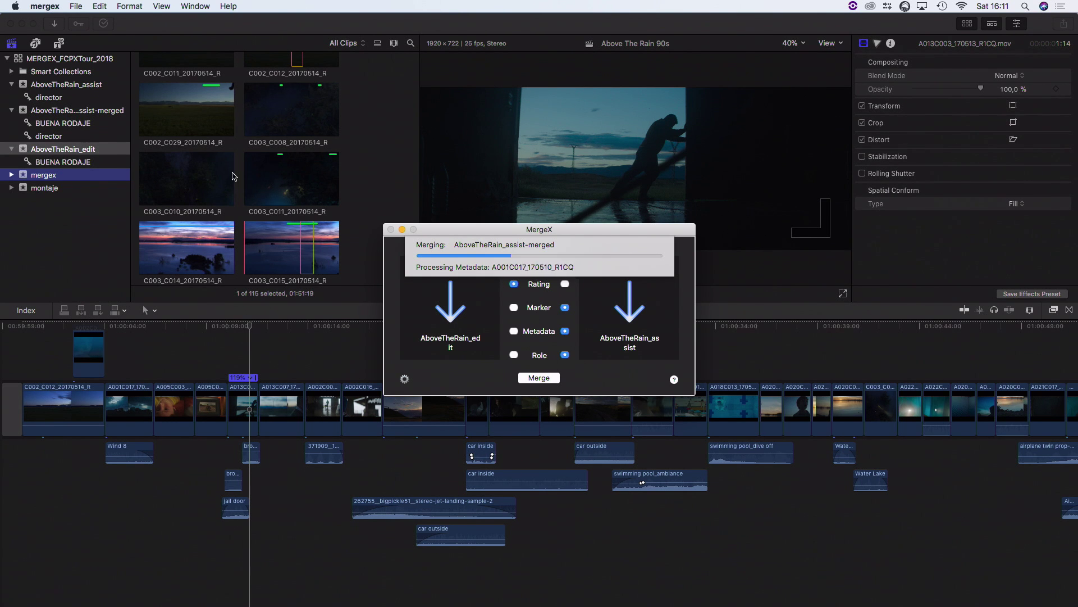
Import the merged event XML into the MERGEX_FCPXTour_2018 library
{"action": "left_click", "coordinate": [395, 214]}
{"action": "left_click", "coordinate": [675, 280]}
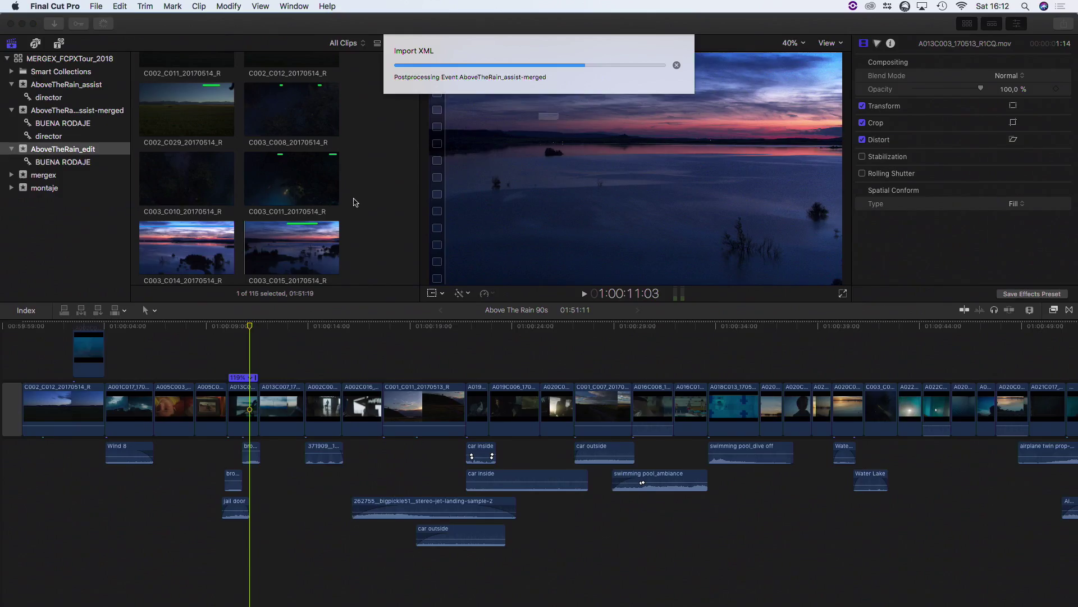
{"action": "left_click", "coordinate": [498, 147]}
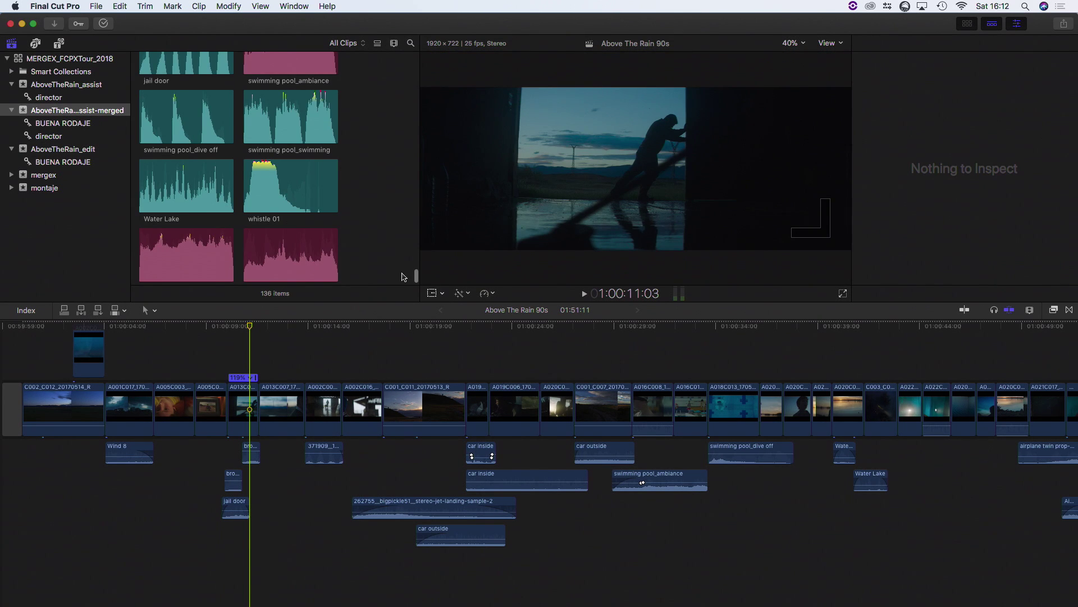
Display waveforms on the clips of the AboveTheRain_assist-merged event, starting from the beginning of its clip list
{"action": "left_click_drag", "start_coordinate": [416, 275], "coordinate": [403, 55]}
{"action": "left_click", "coordinate": [394, 44]}
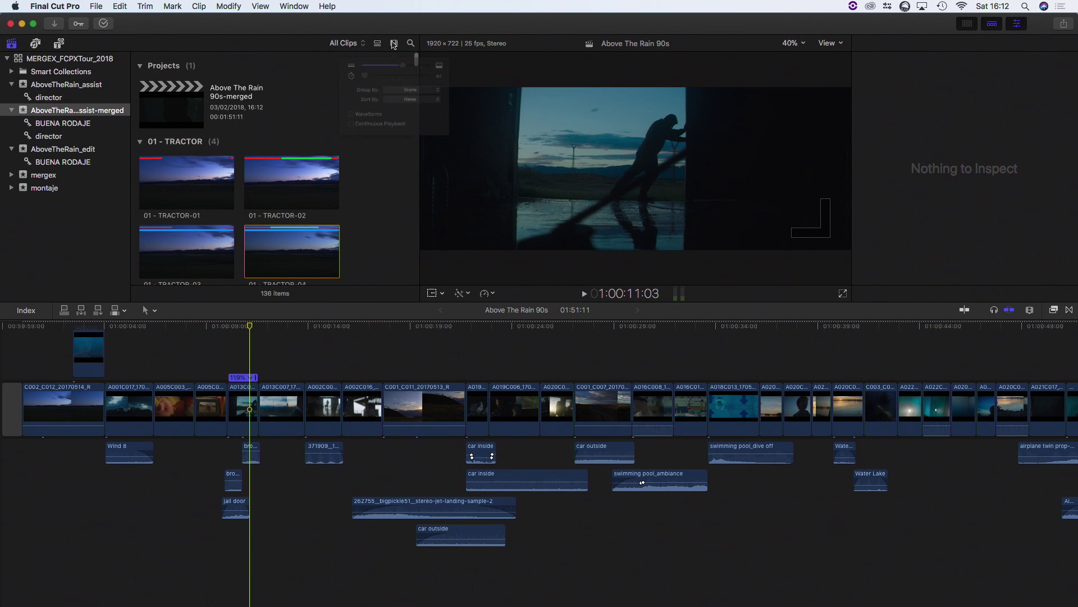
{"action": "left_click", "coordinate": [333, 140]}
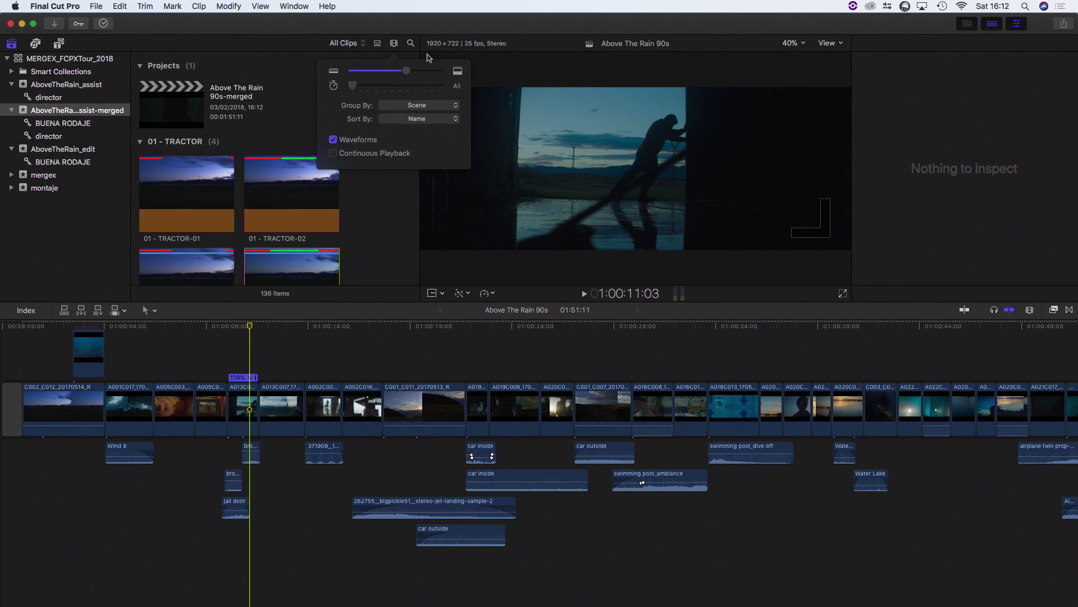
{"action": "left_click", "coordinate": [396, 45]}
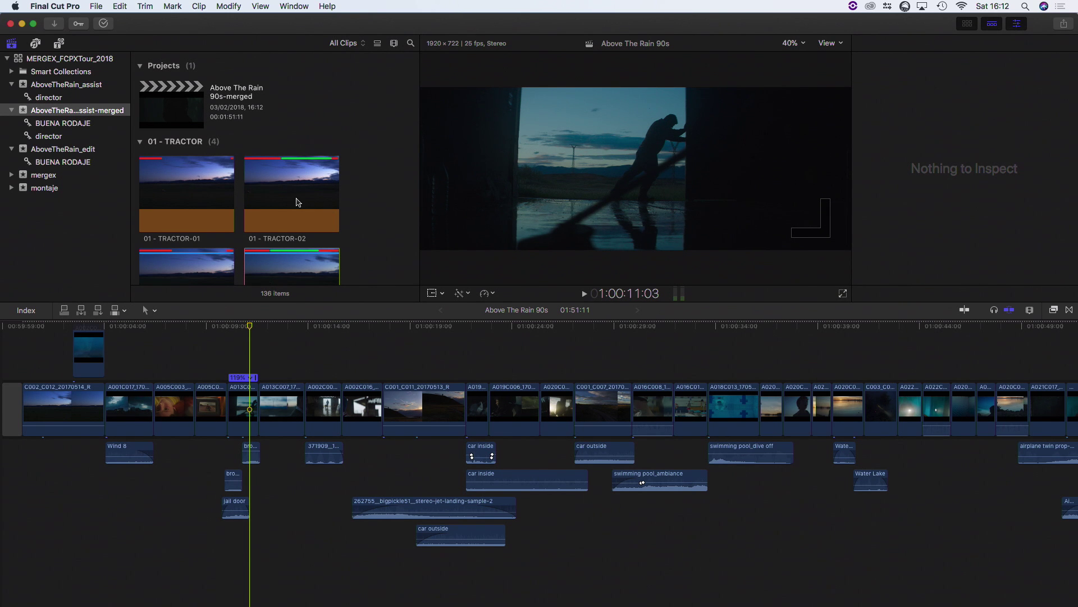
Open the Above The Rain 90s-merged project, play it from the start and magnify its timeline clips
{"action": "double_click", "coordinate": [186, 107]}
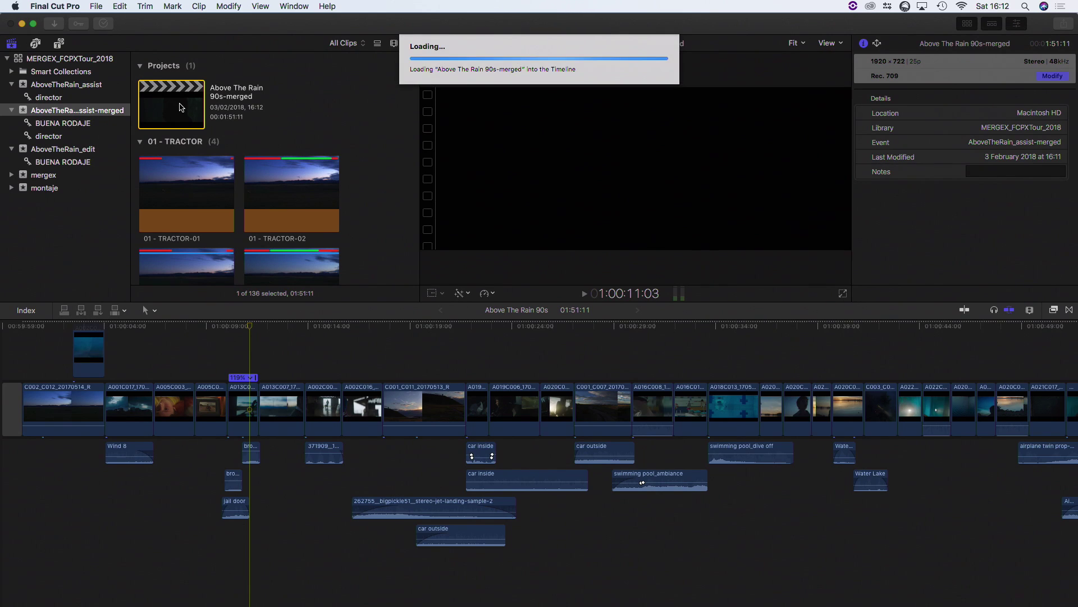
{"action": "scroll", "coordinate": [149, 371], "scroll_direction": "down", "scroll_amount": 3}
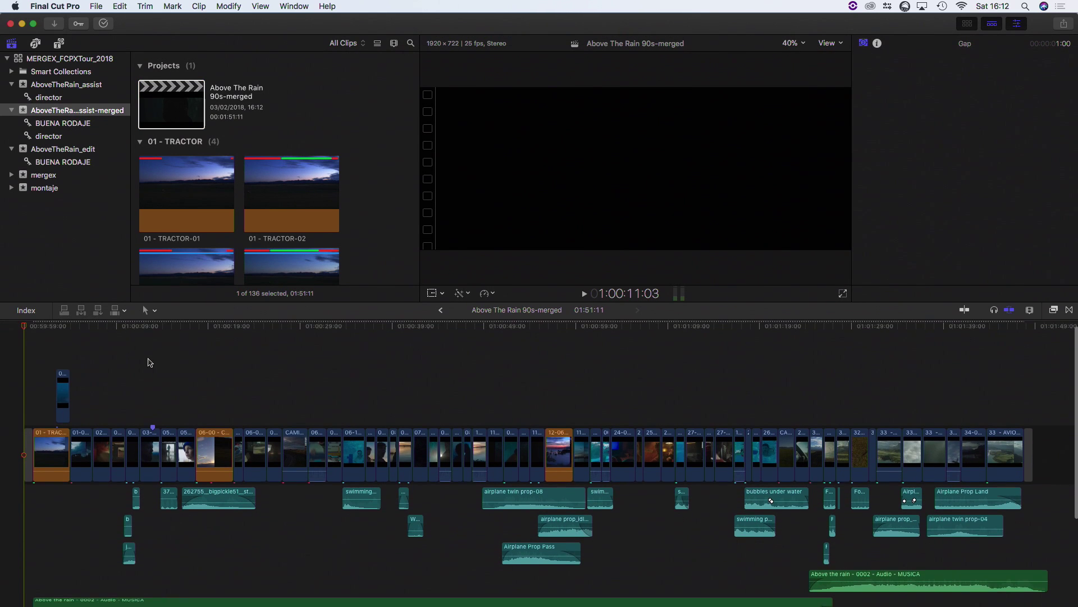
{"action": "key", "text": "space"}
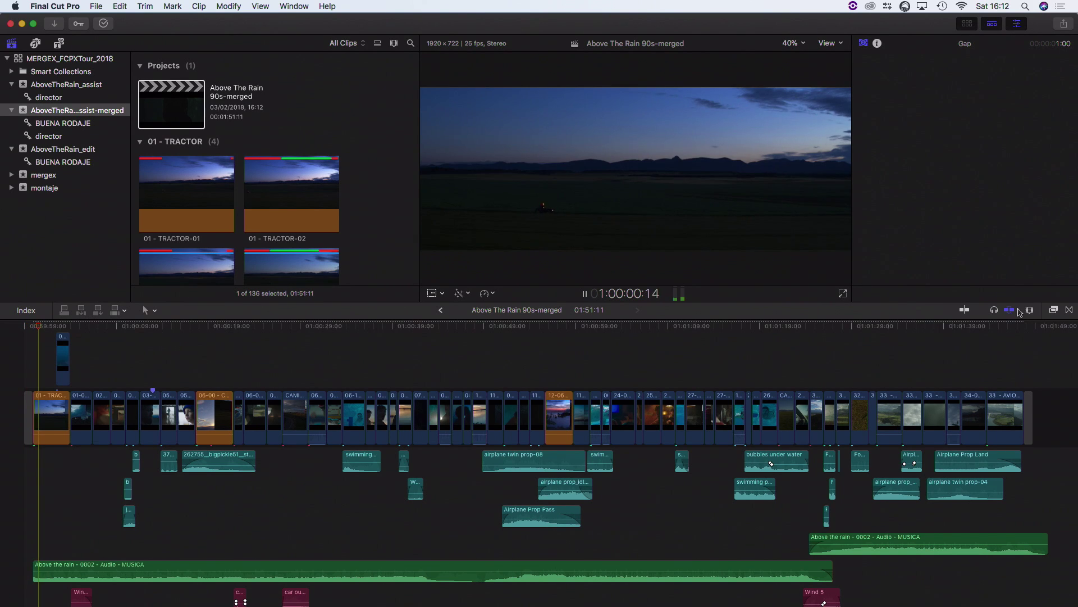
{"action": "left_click", "coordinate": [1029, 310]}
{"action": "left_click_drag", "start_coordinate": [991, 335], "coordinate": [1012, 335]}
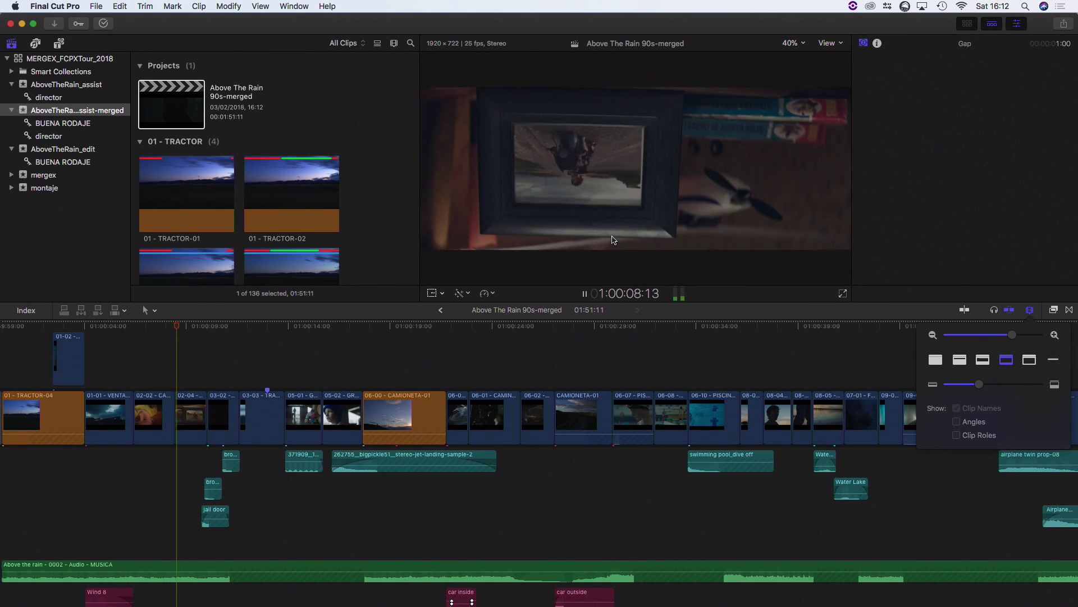
Inspect the retimed 03-02 - TRACTOR-02 clip with its retime editor shown, and fit the whole project in the timeline
{"action": "left_click", "coordinate": [219, 404]}
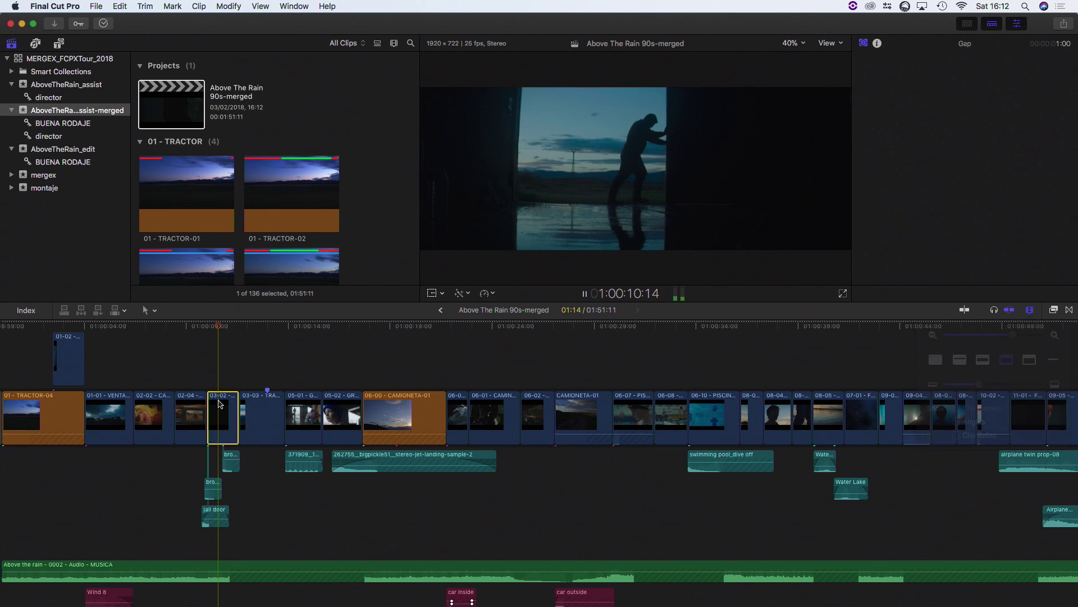
{"action": "key", "text": "space"}
{"action": "key", "text": "super+r"}
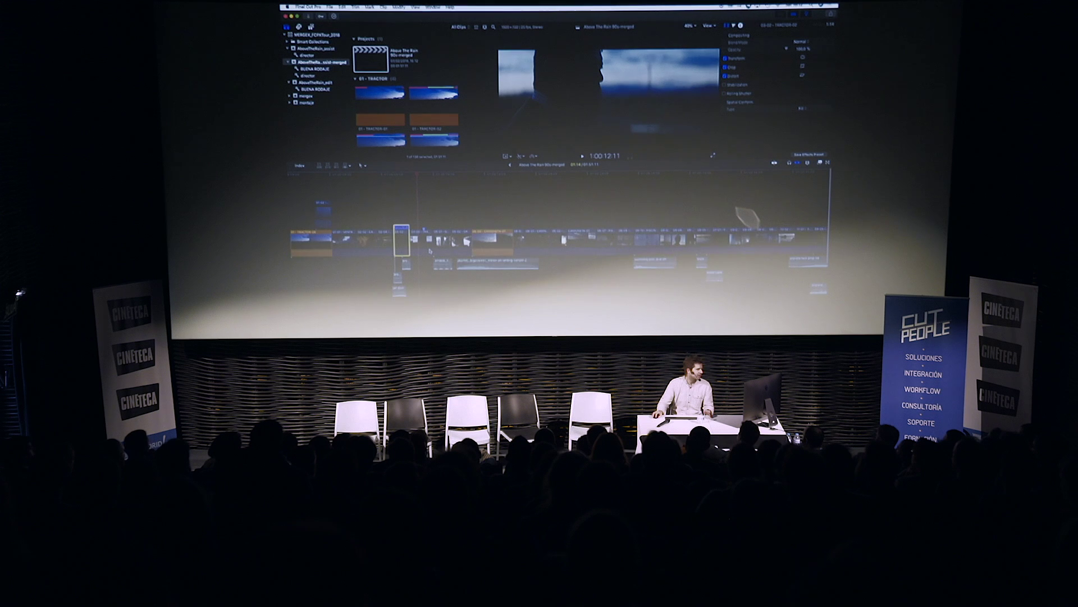
{"action": "key", "text": "shift+z"}
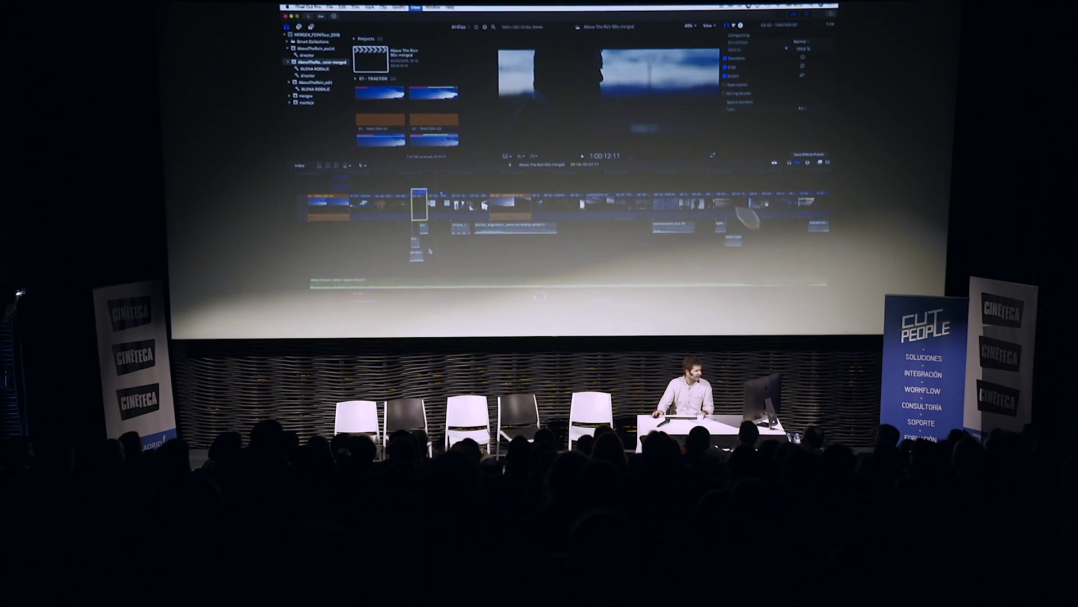
{"action": "key", "text": "super+minus"}
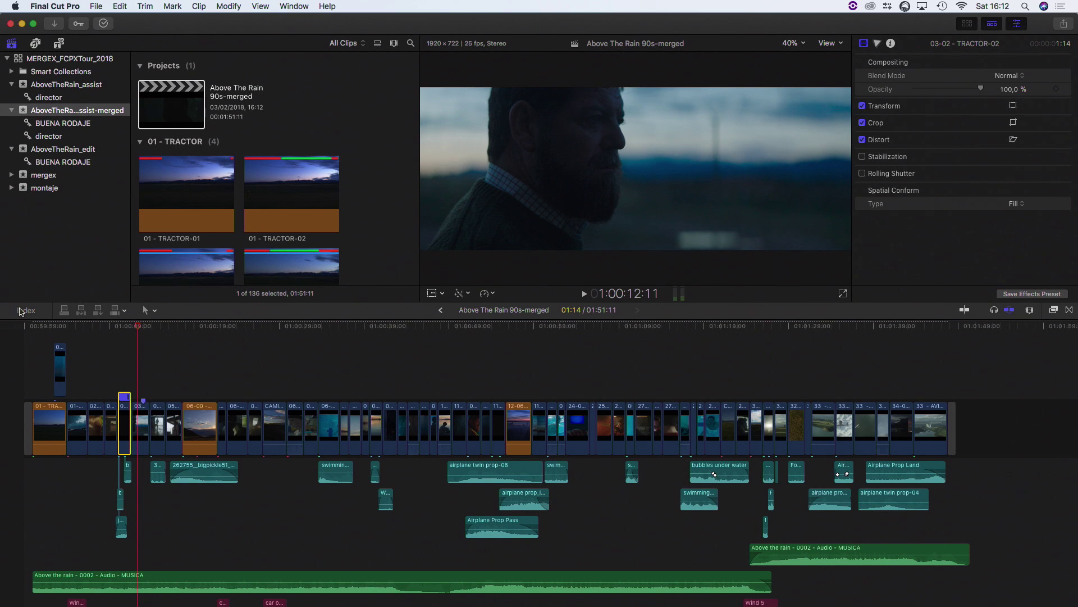
List only the keywords in the timeline index and go through their entries, starting from the first director keyword
{"action": "left_click", "coordinate": [22, 310]}
{"action": "left_click", "coordinate": [47, 347]}
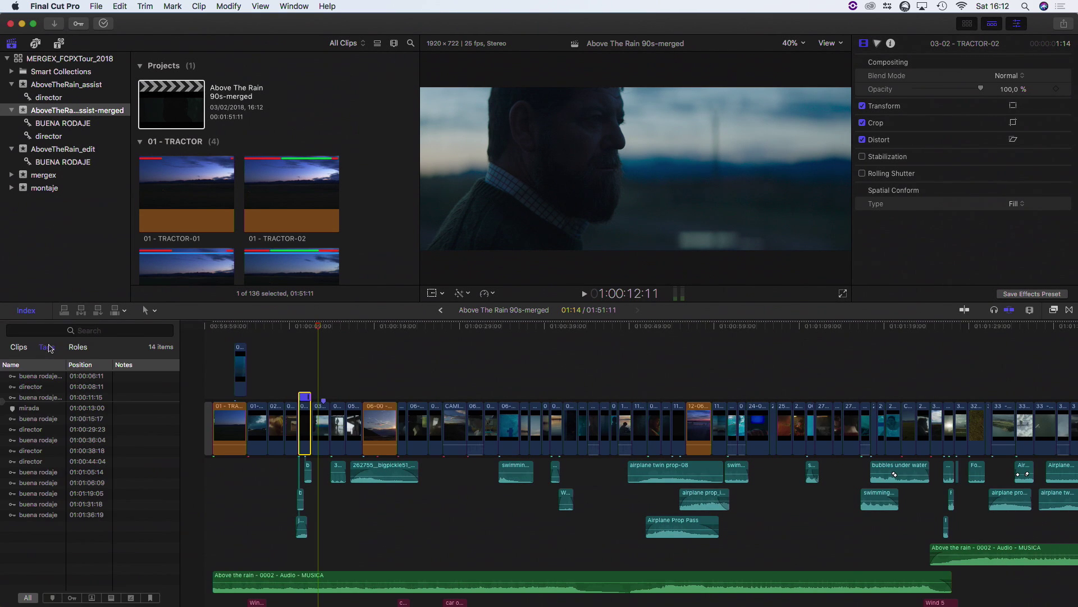
{"action": "left_click", "coordinate": [73, 600]}
{"action": "left_click", "coordinate": [39, 386]}
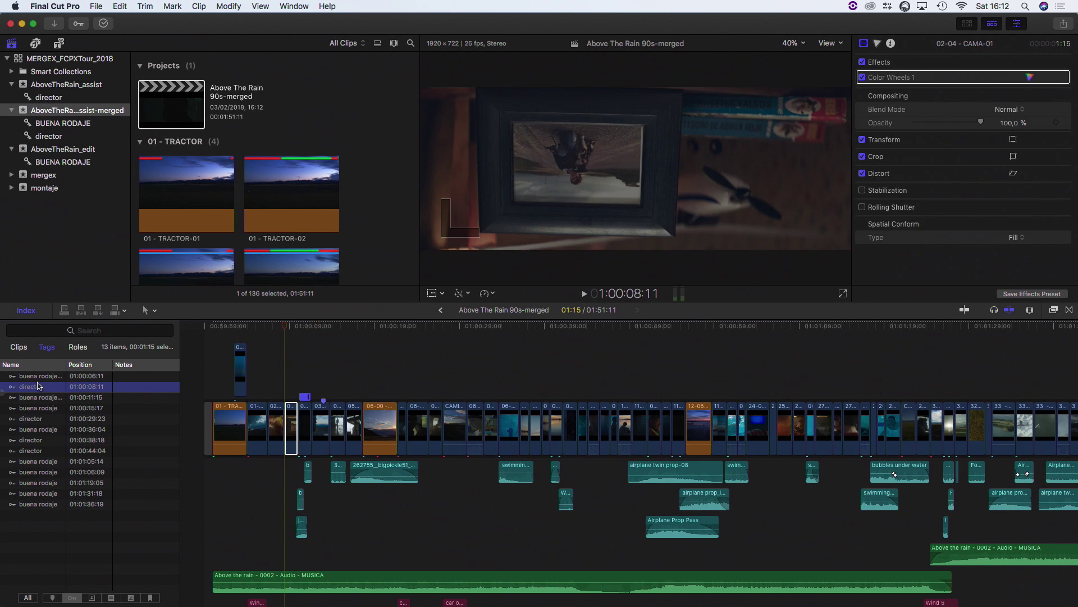
{"action": "key", "text": "Down"}
{"action": "key", "text": "Down"}
{"action": "key", "text": "Down"}
{"action": "key", "text": "Down"}
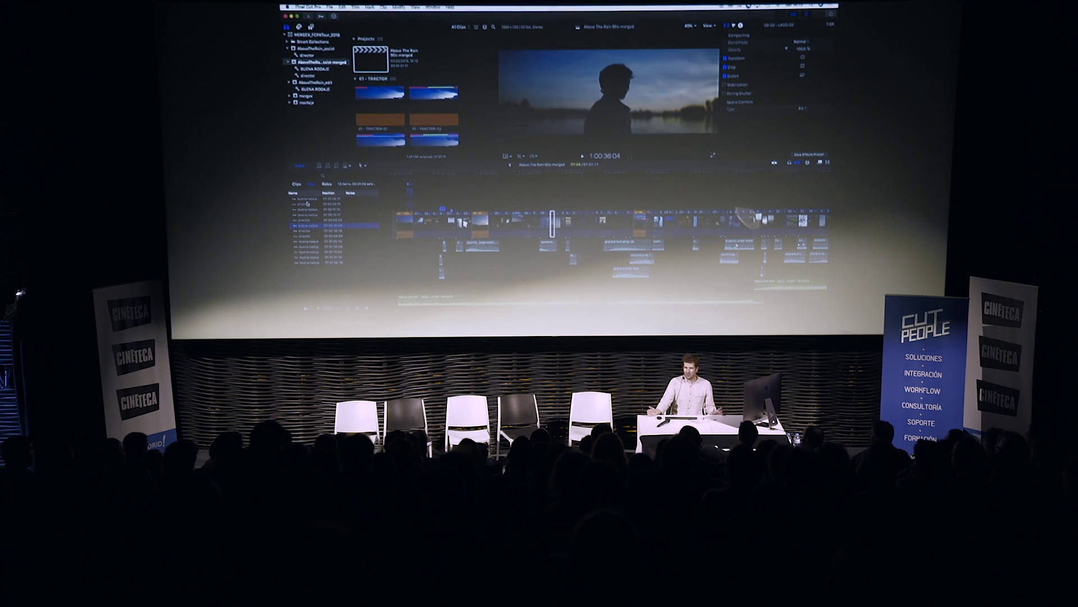
Hide the timeline index and enlarge the browser and viewer area above the timeline
{"action": "left_click", "coordinate": [300, 166]}
{"action": "scroll", "coordinate": [533, 236], "scroll_direction": "up", "scroll_amount": 2}
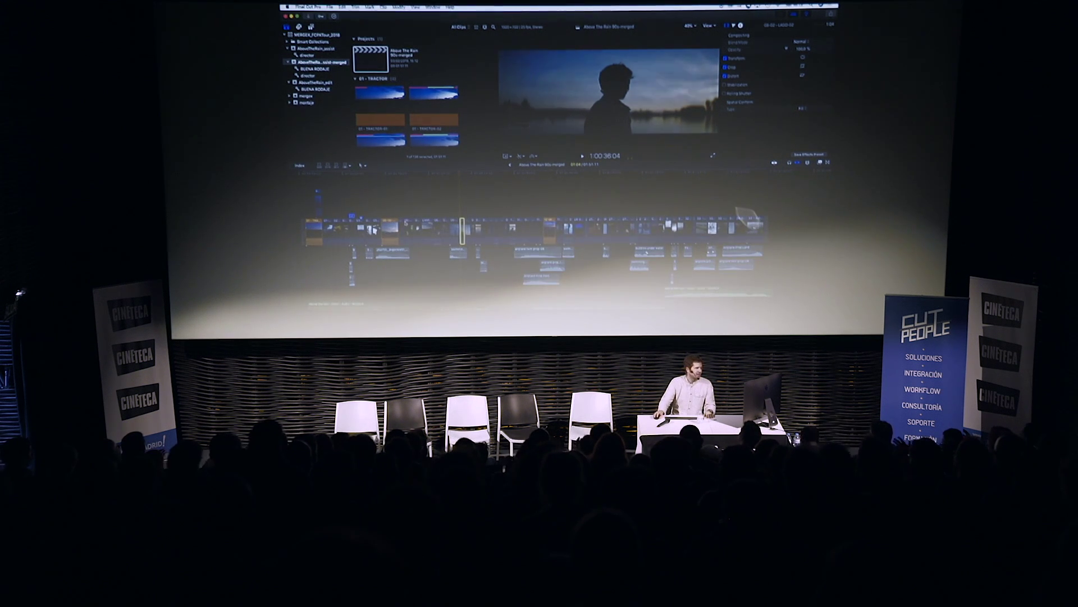
{"action": "left_click_drag", "start_coordinate": [473, 162], "coordinate": [473, 192]}
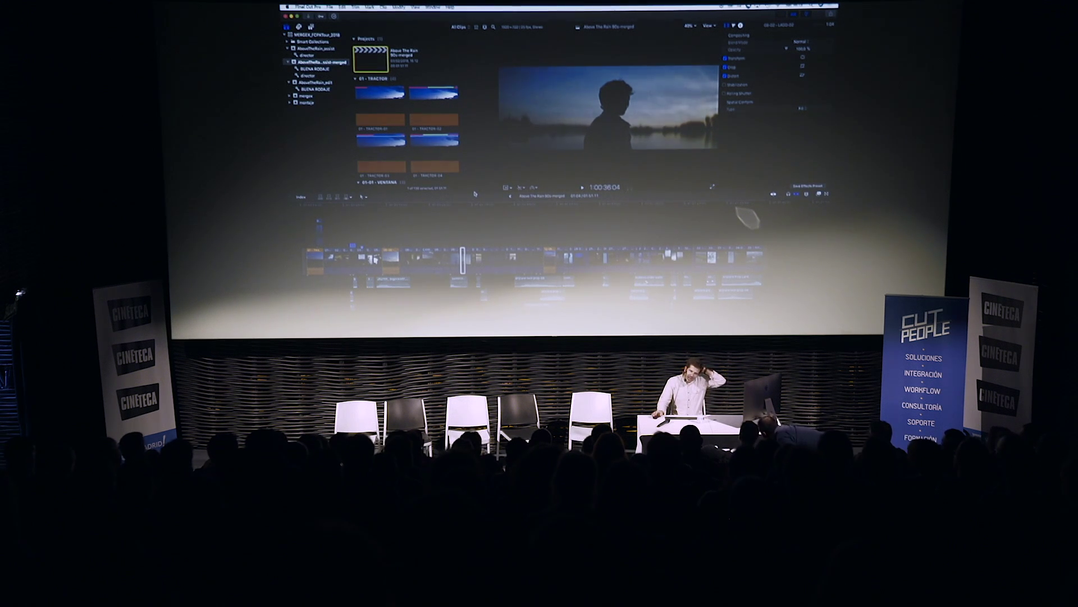
Select six effects clips in the No Data group, through airplane twin prop-04, leaving out the MUSICA clip
{"action": "scroll", "coordinate": [470, 147], "scroll_direction": "down", "scroll_amount": 5}
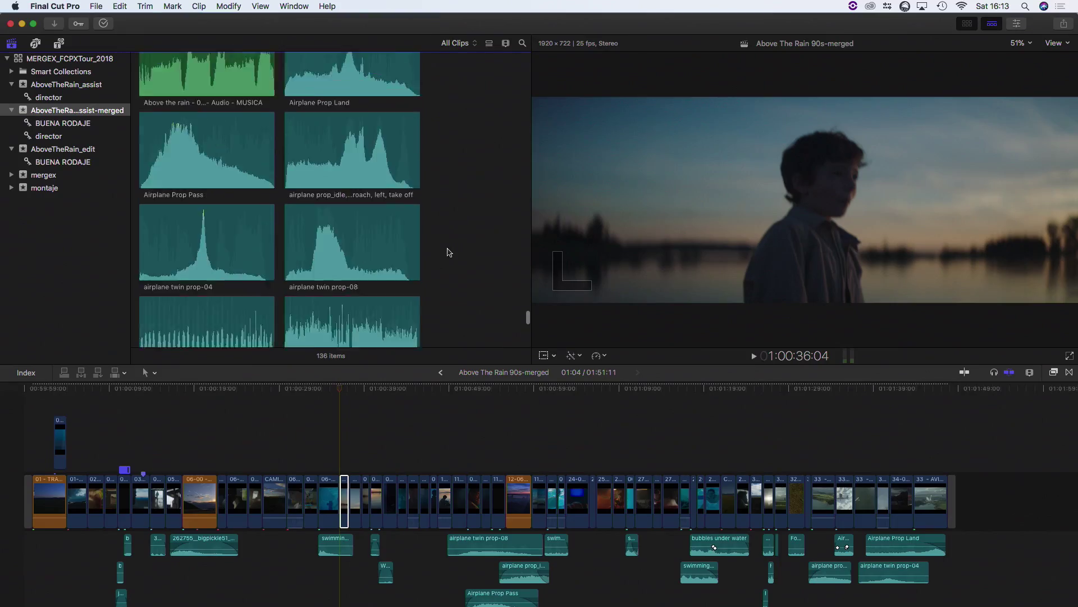
{"action": "scroll", "coordinate": [455, 247], "scroll_direction": "up", "scroll_amount": 3}
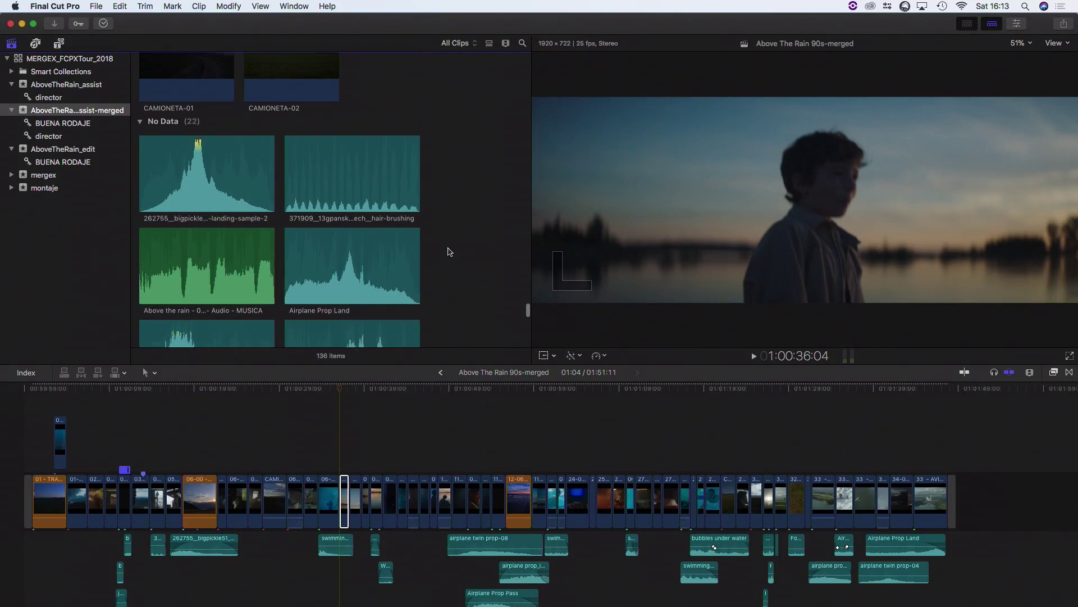
{"action": "scroll", "coordinate": [448, 252], "scroll_direction": "down", "scroll_amount": 1}
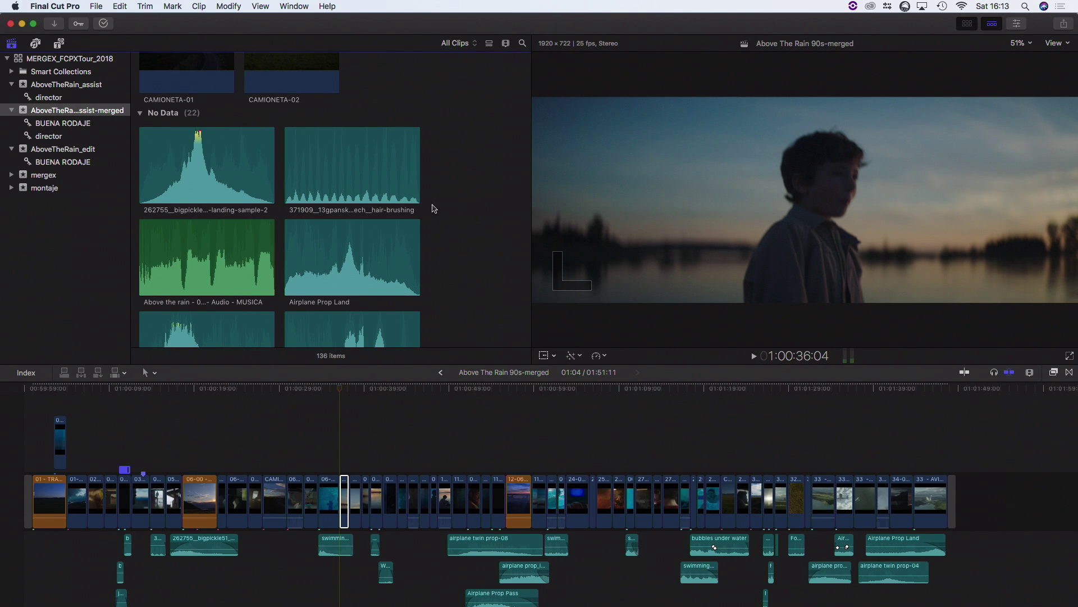
{"action": "left_click_drag", "start_coordinate": [469, 177], "coordinate": [217, 308]}
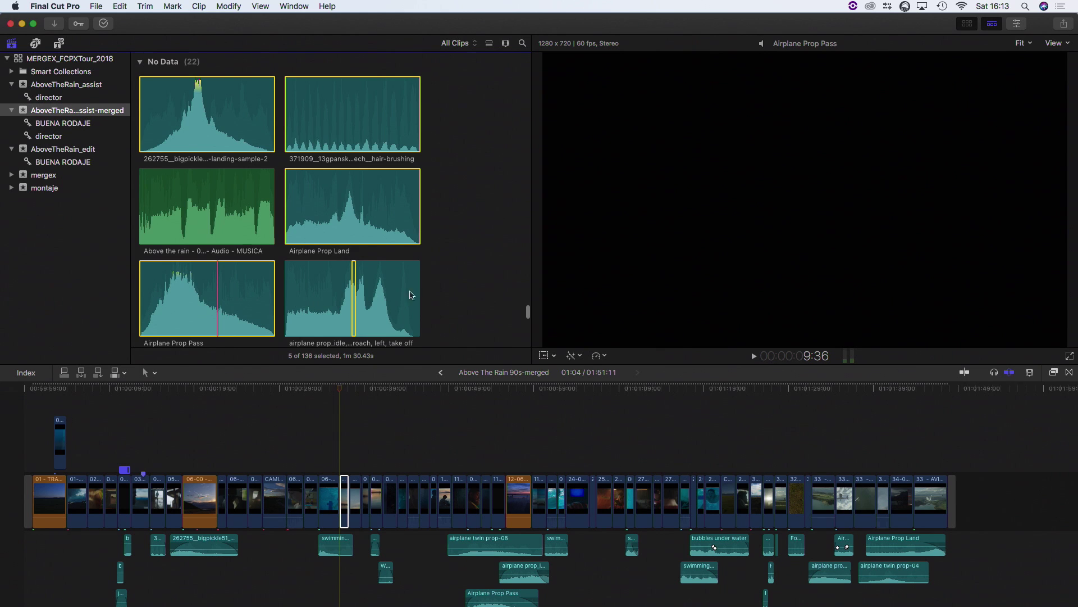
{"action": "scroll", "coordinate": [428, 284], "scroll_direction": "up", "scroll_amount": 3}
{"action": "scroll", "coordinate": [424, 281], "scroll_direction": "down", "scroll_amount": 5}
{"action": "left_click", "coordinate": [234, 328], "text": "super"}
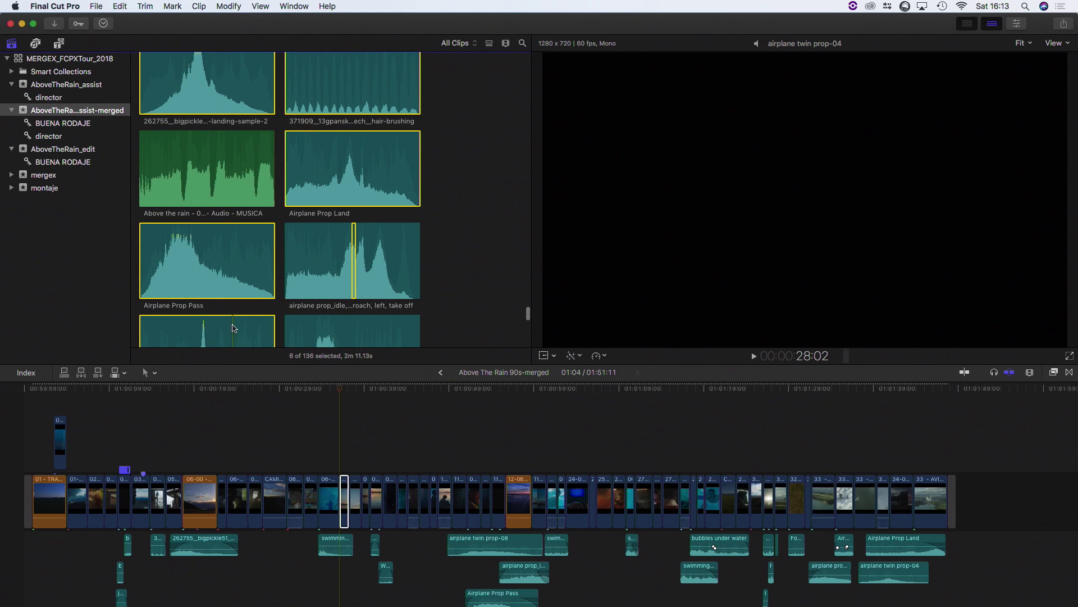
Add an audio role named "mas audio" to the library's roles and apply the change
{"action": "right_click", "coordinate": [233, 325]}
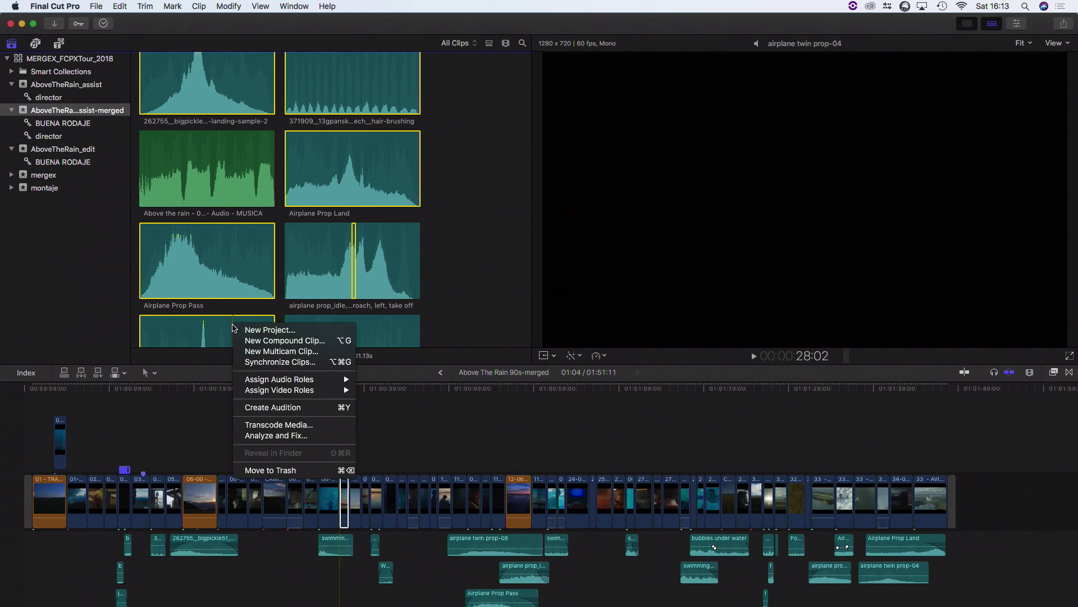
{"action": "mouse_move", "coordinate": [321, 380]}
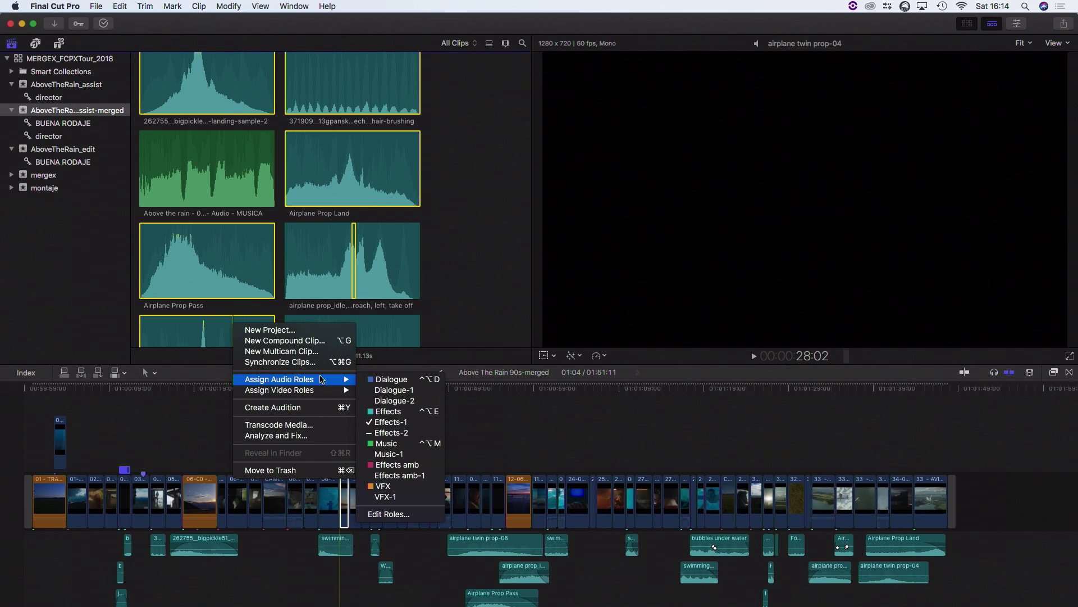
{"action": "left_click", "coordinate": [412, 515]}
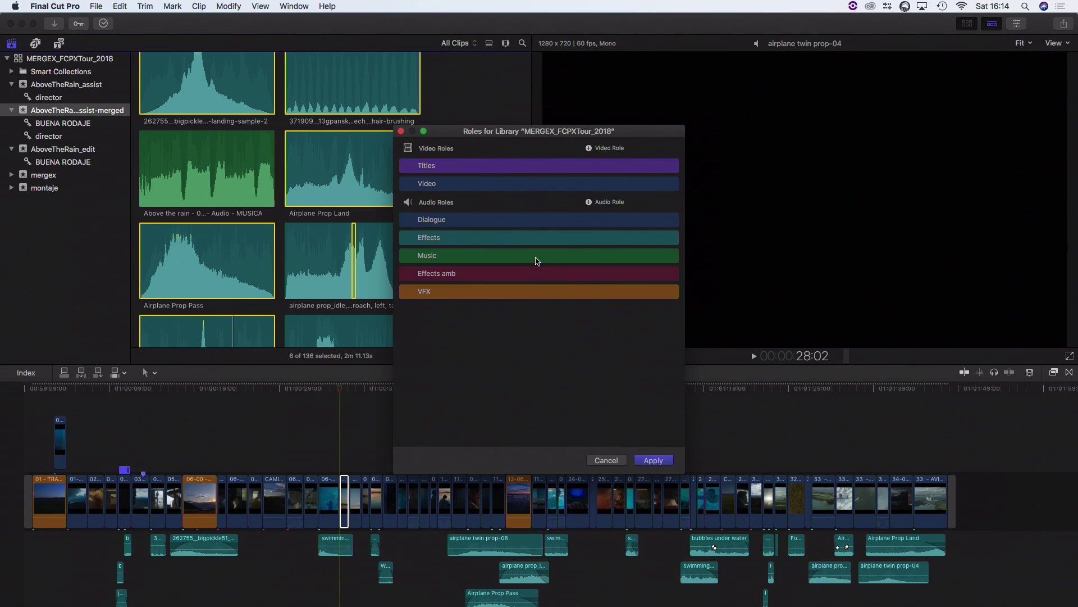
{"action": "left_click", "coordinate": [589, 203]}
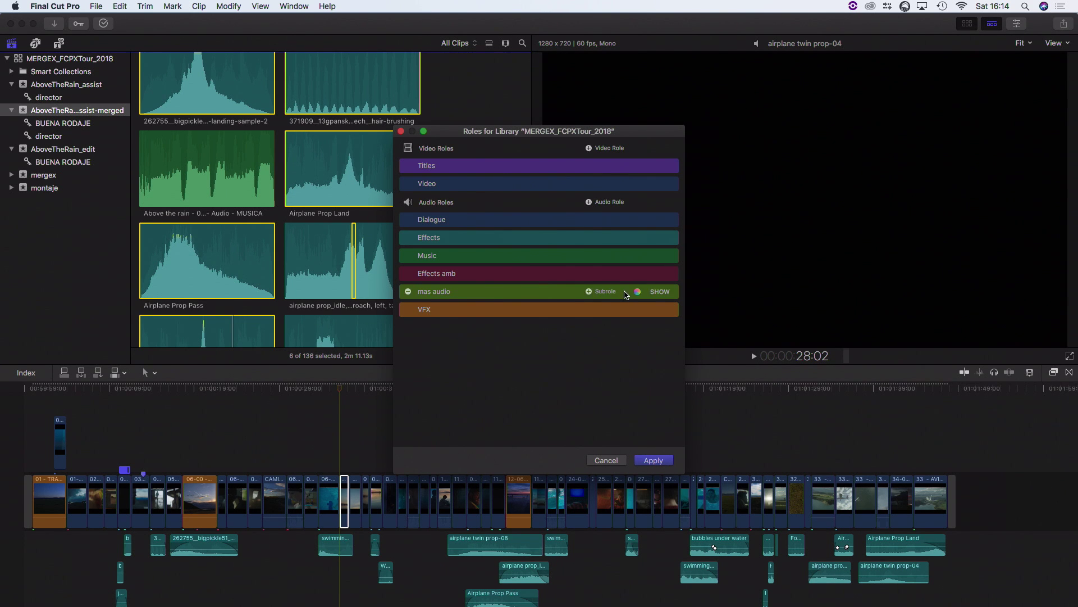
{"action": "left_click", "coordinate": [653, 459]}
Assign the mas audio role to the selected effects clips
{"action": "right_click", "coordinate": [241, 279]}
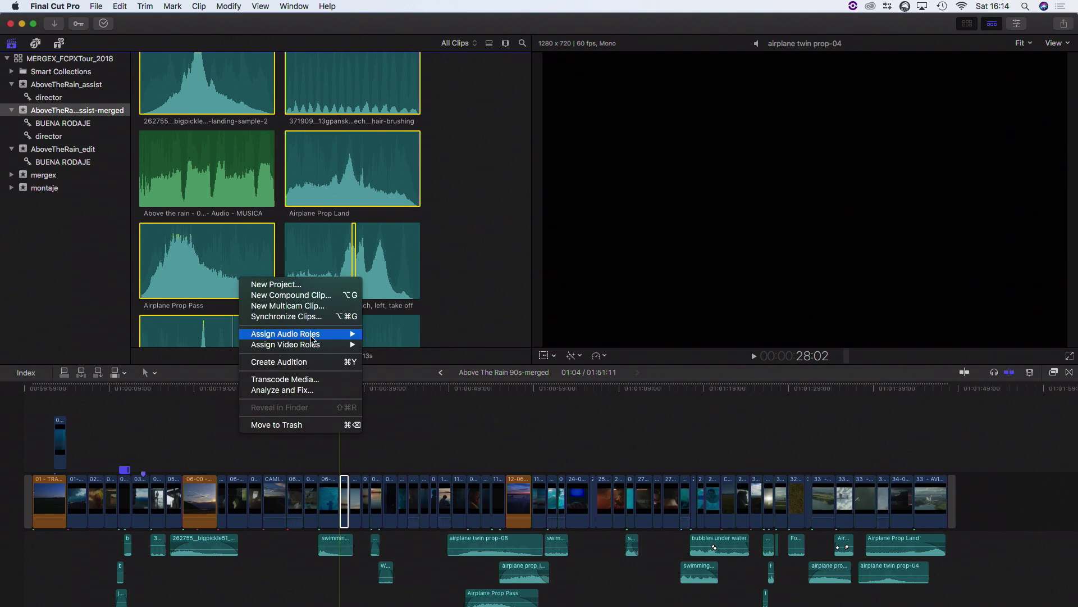
{"action": "mouse_move", "coordinate": [320, 334]}
{"action": "left_click", "coordinate": [416, 440]}
Load the Above The Rain 90s-merged project as MergeX's first source and the AboveTheRain_assist-merged event as its second
{"action": "key", "text": "super+Tab"}
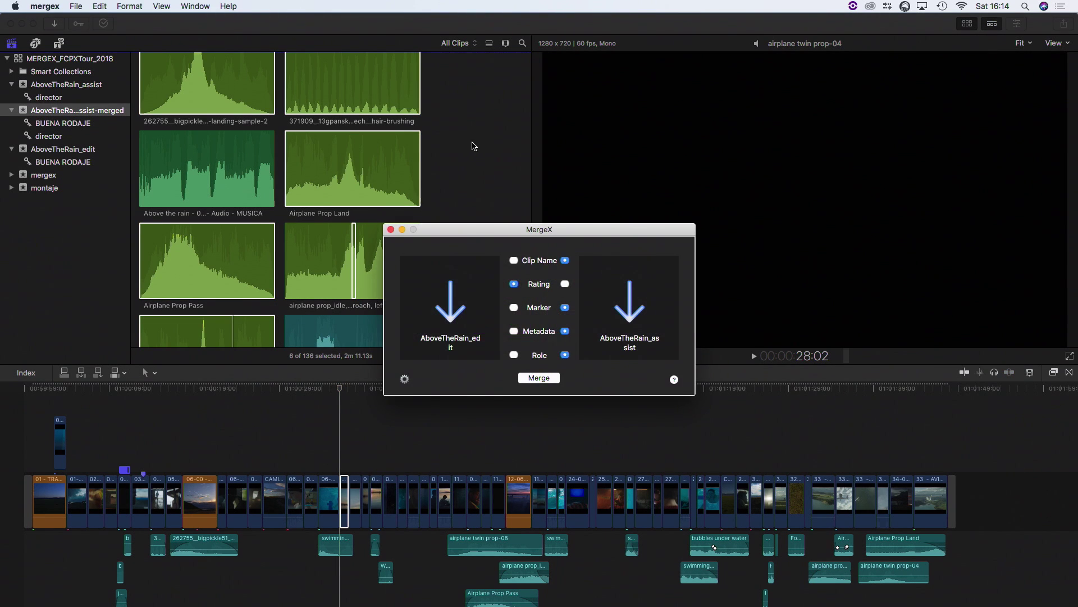
{"action": "left_click", "coordinate": [515, 231]}
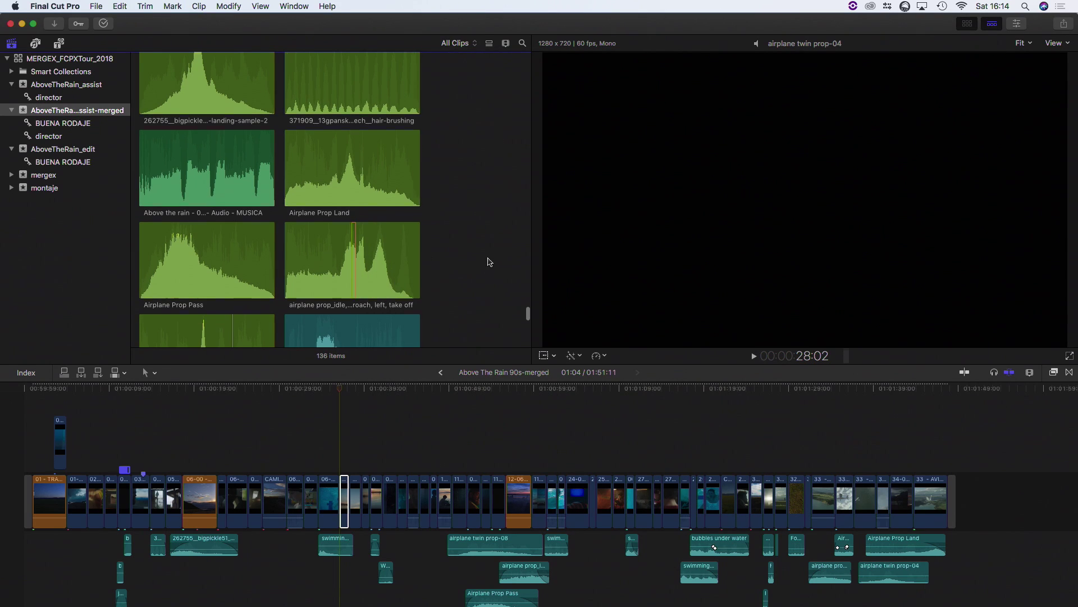
{"action": "scroll", "coordinate": [486, 252], "scroll_direction": "up", "scroll_amount": 5}
{"action": "scroll", "coordinate": [484, 251], "scroll_direction": "up", "scroll_amount": 15}
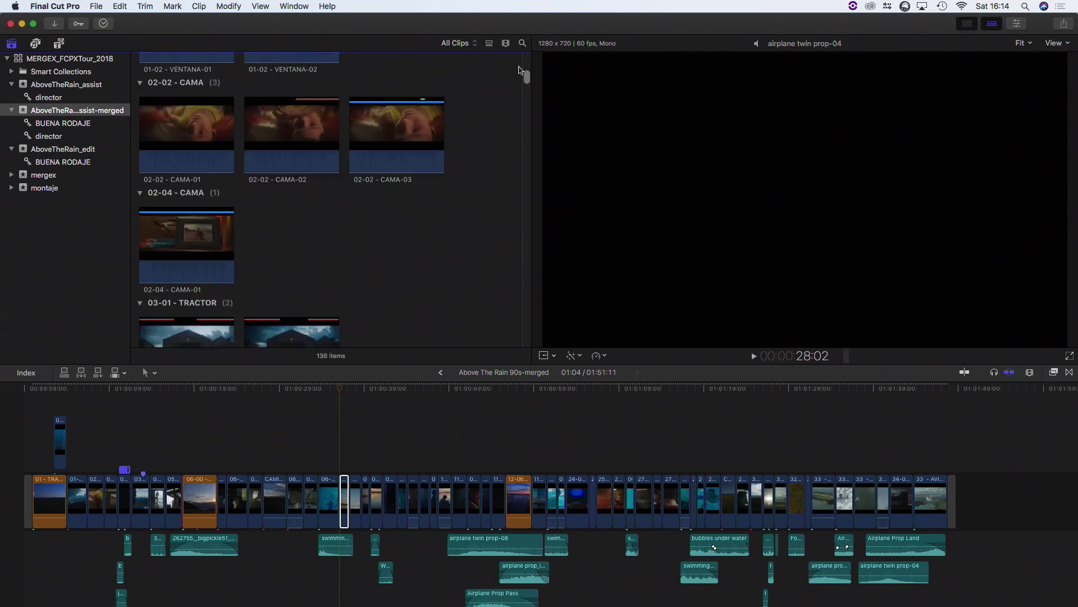
{"action": "left_click_drag", "start_coordinate": [192, 108], "coordinate": [477, 302]}
{"action": "key", "text": "super+Tab"}
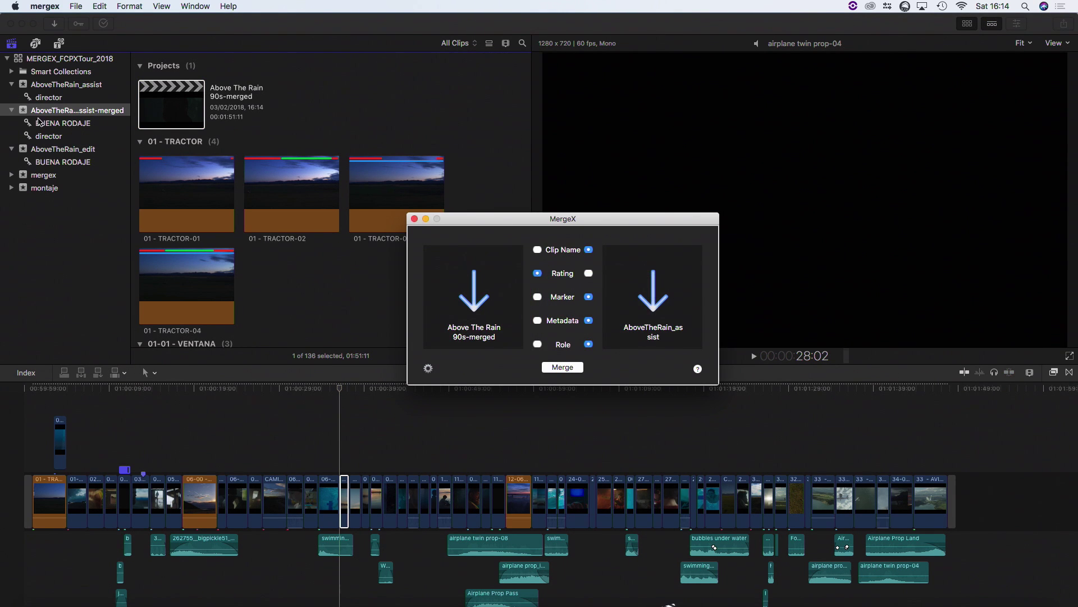
{"action": "left_click_drag", "start_coordinate": [24, 111], "coordinate": [641, 290]}
Merge the two sources in MergeX and import the resulting XML into the MERGEX_FCPXTour_2018 library
{"action": "left_click", "coordinate": [570, 365]}
{"action": "left_click", "coordinate": [711, 348]}
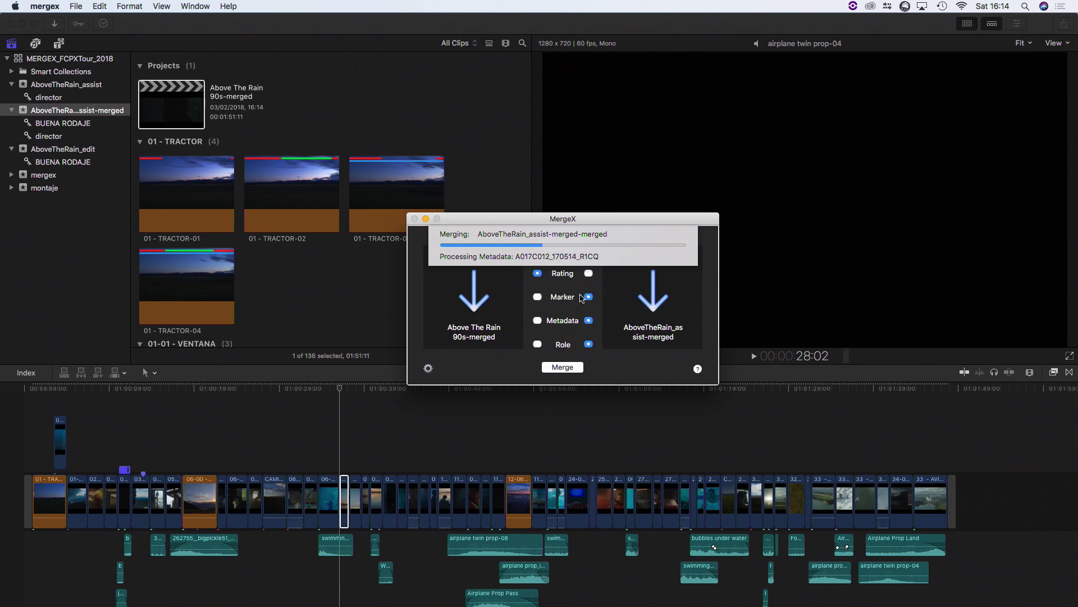
{"action": "left_click", "coordinate": [452, 208]}
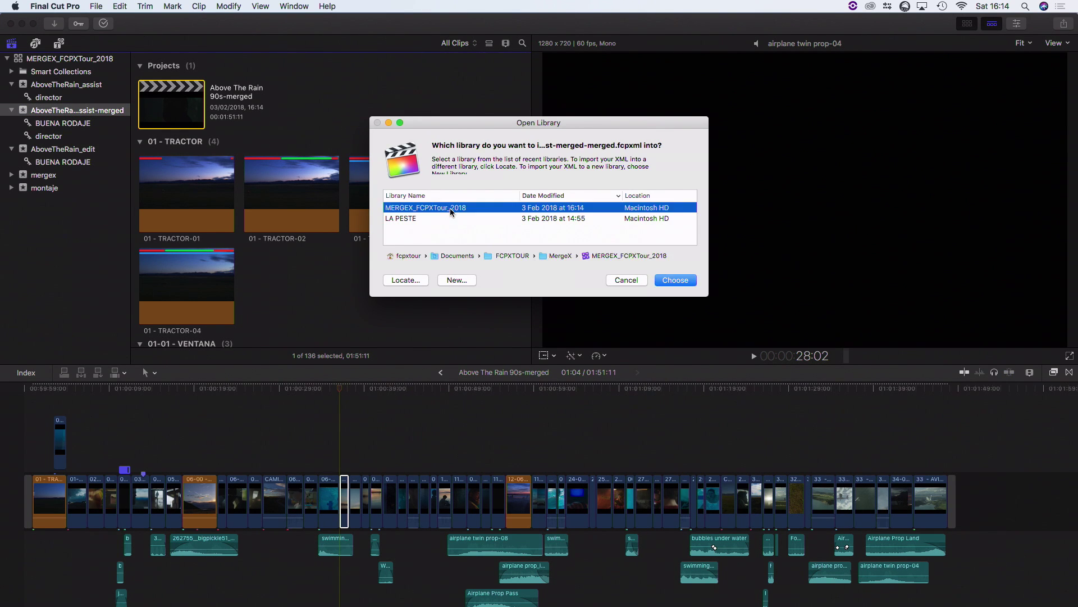
{"action": "key", "text": "Return"}
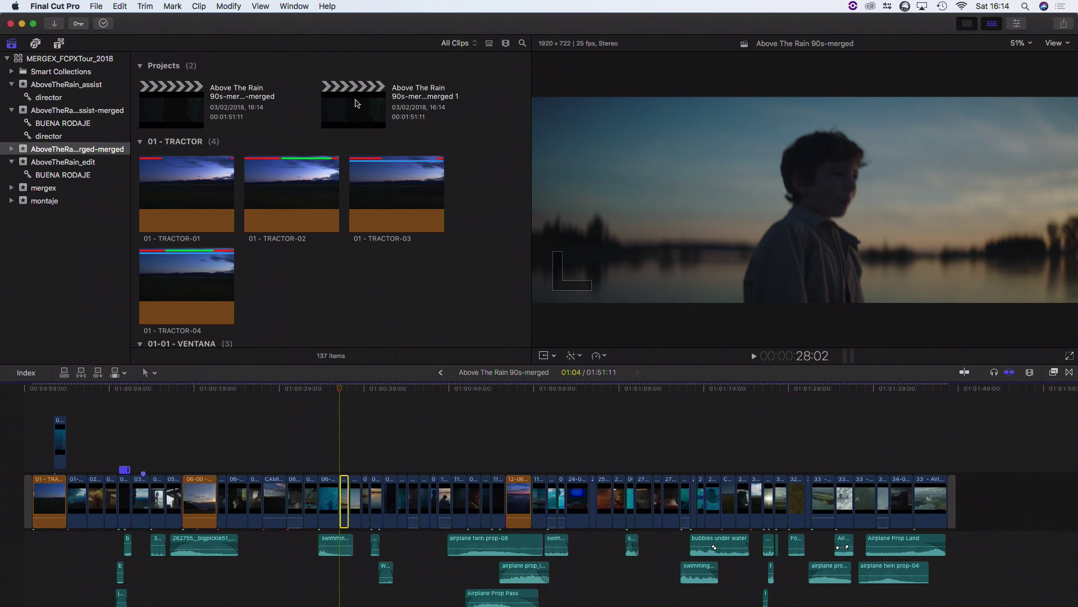
Open the Above The Rain 90s-merged-merged project and place the playhead at about 1:00:27:19
{"action": "double_click", "coordinate": [183, 98]}
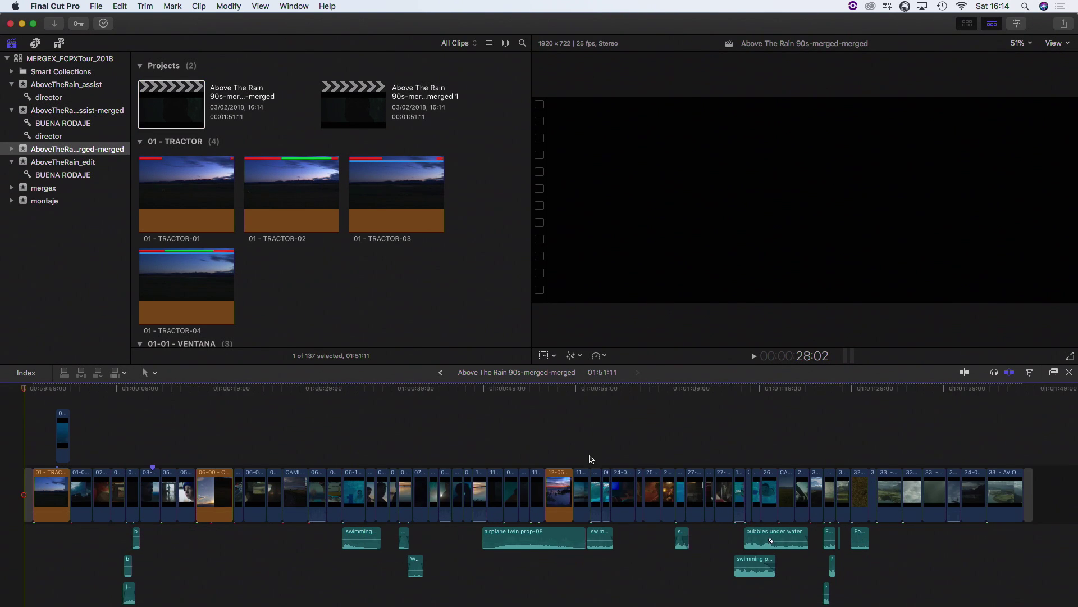
{"action": "scroll", "coordinate": [595, 448], "scroll_direction": "down", "scroll_amount": 5}
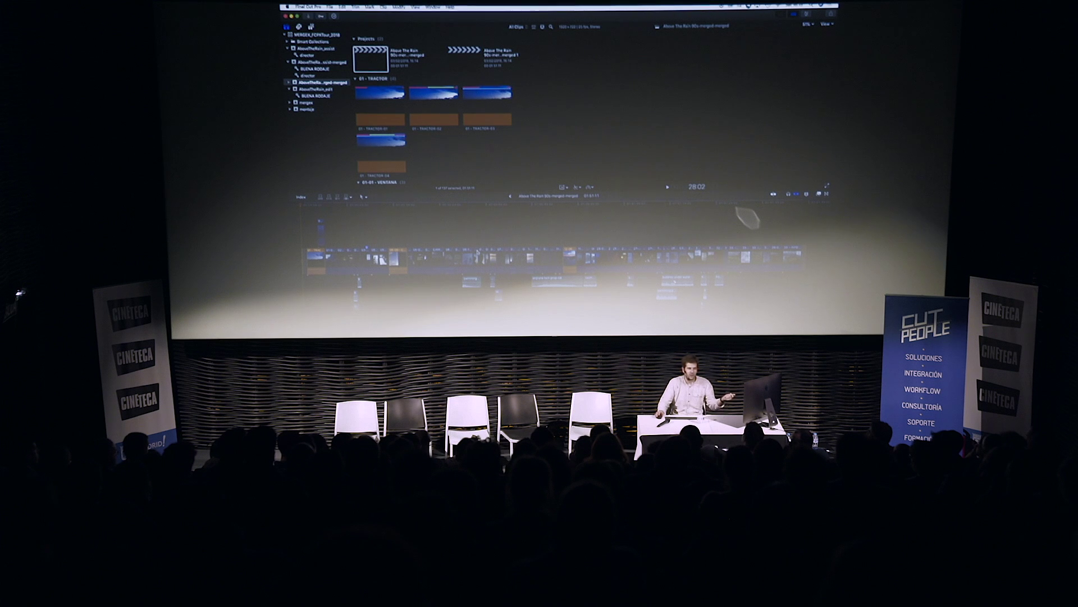
{"action": "left_click", "coordinate": [435, 205]}
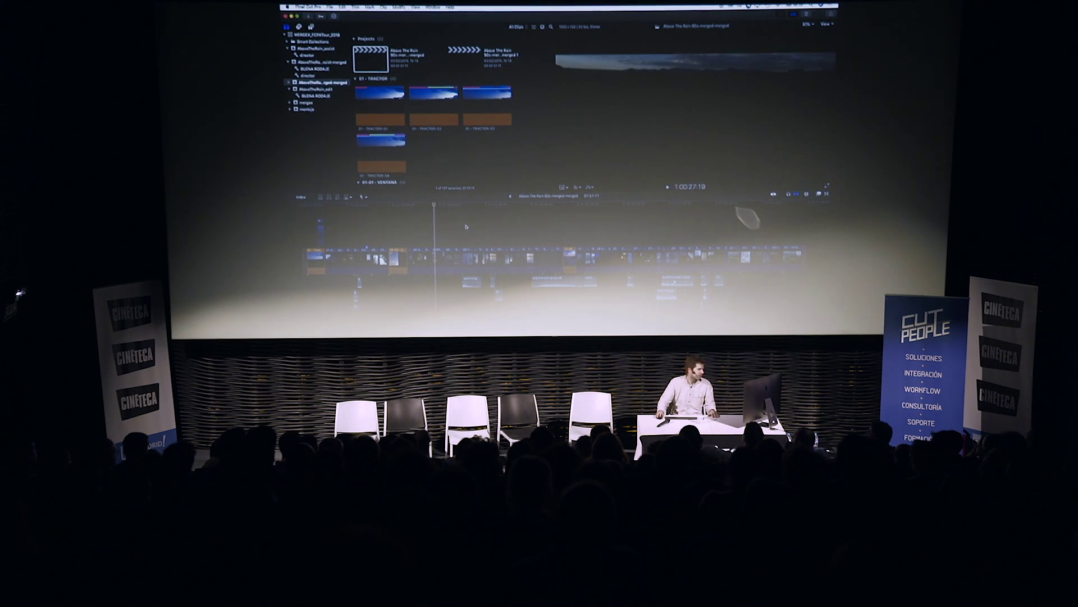